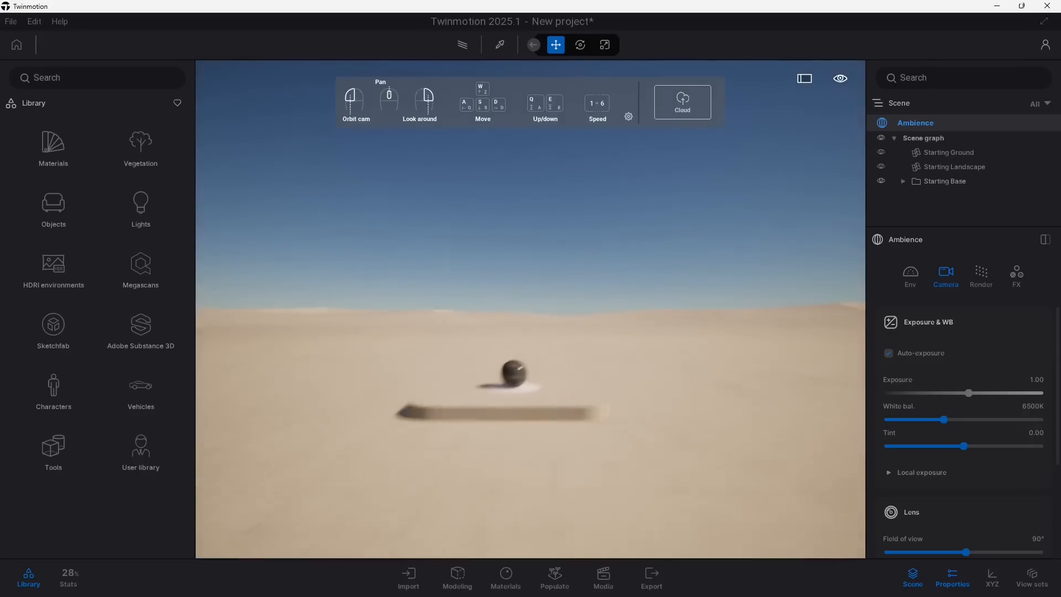
Step: Place the Concept car from the library's car models on the ground behind the sphere
drag(586, 344, 547, 387)
scroll(586, 344, up, 2)
scroll(586, 345, up, 2)
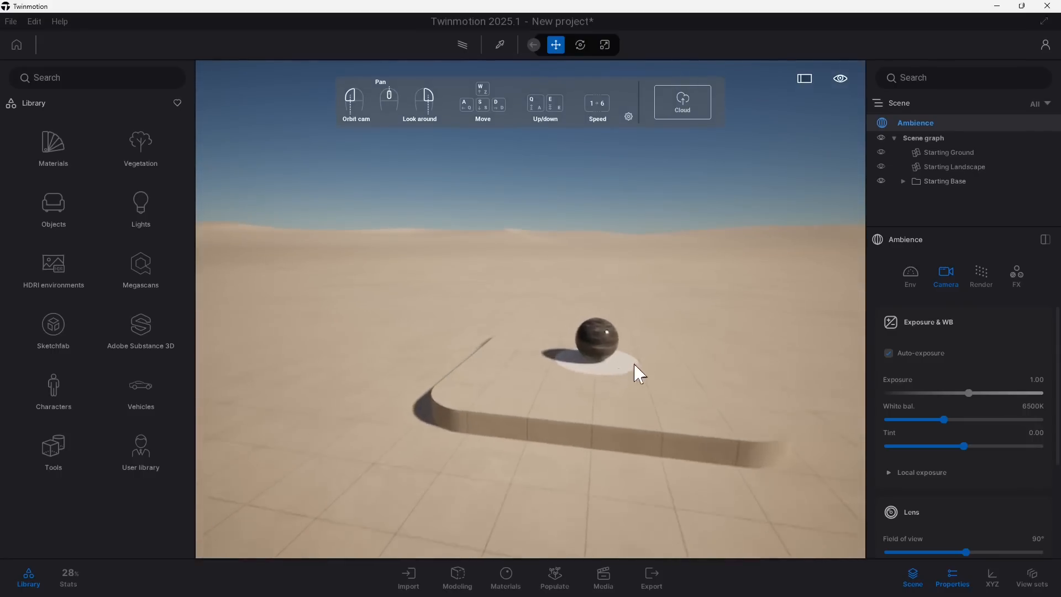
drag(656, 355, 614, 398)
middle_drag(656, 356, 558, 384)
middle_drag(607, 418, 622, 390)
drag(619, 394, 653, 381)
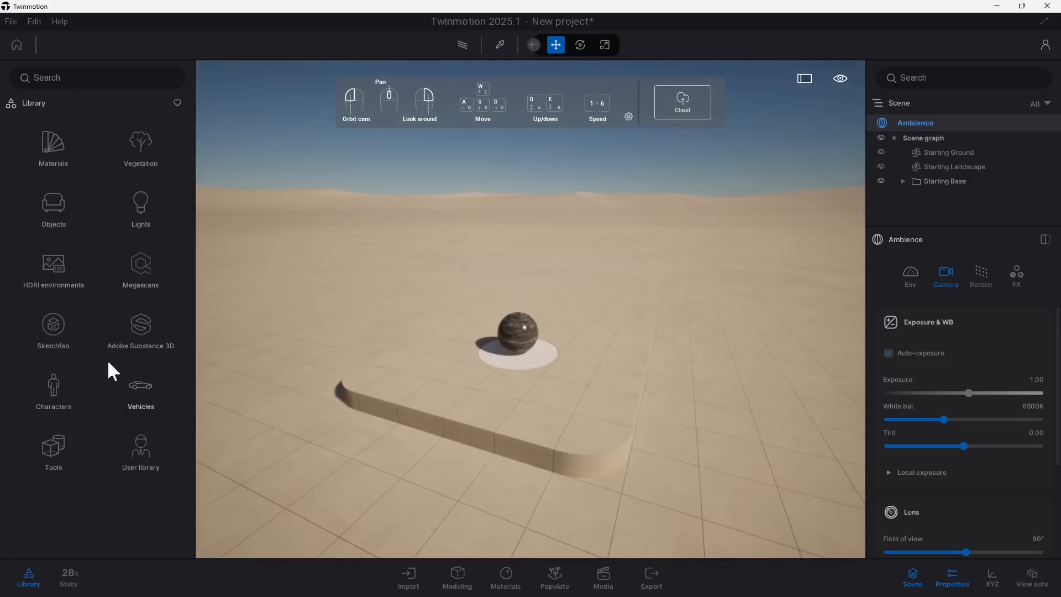
click(144, 397)
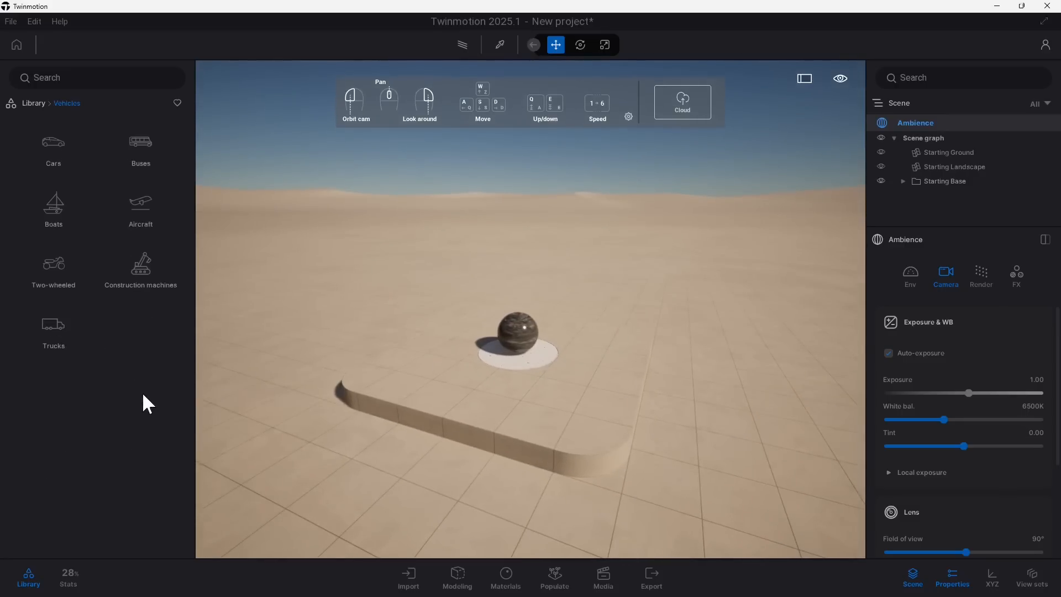
click(75, 165)
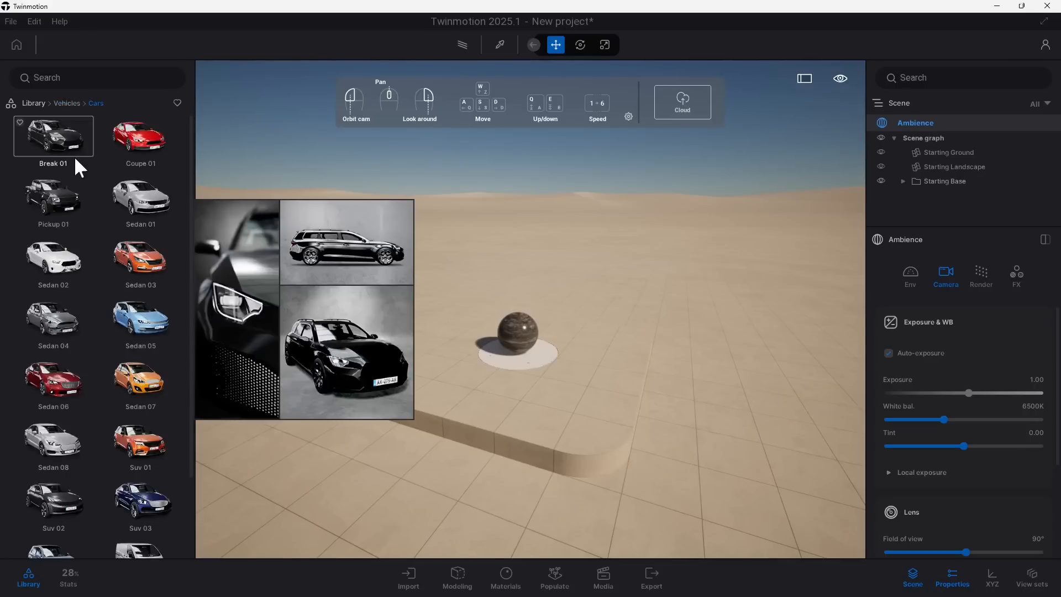
scroll(91, 449, down, 1)
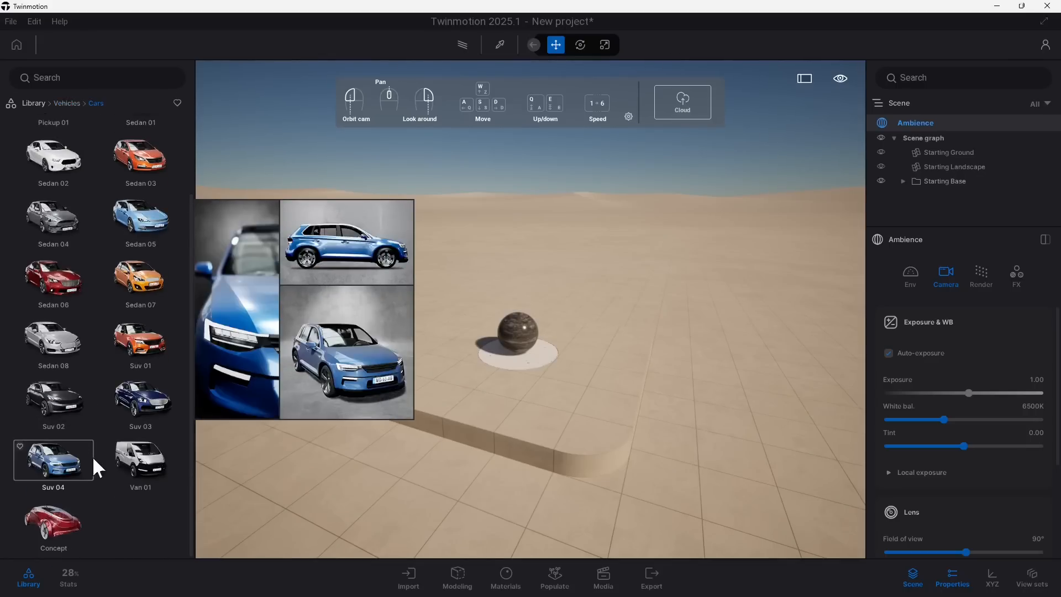
drag(73, 523, 556, 258)
Step: Add two Pickup 01 vehicles to the scene, one of them in front of the sphere
mouse_move(133, 356)
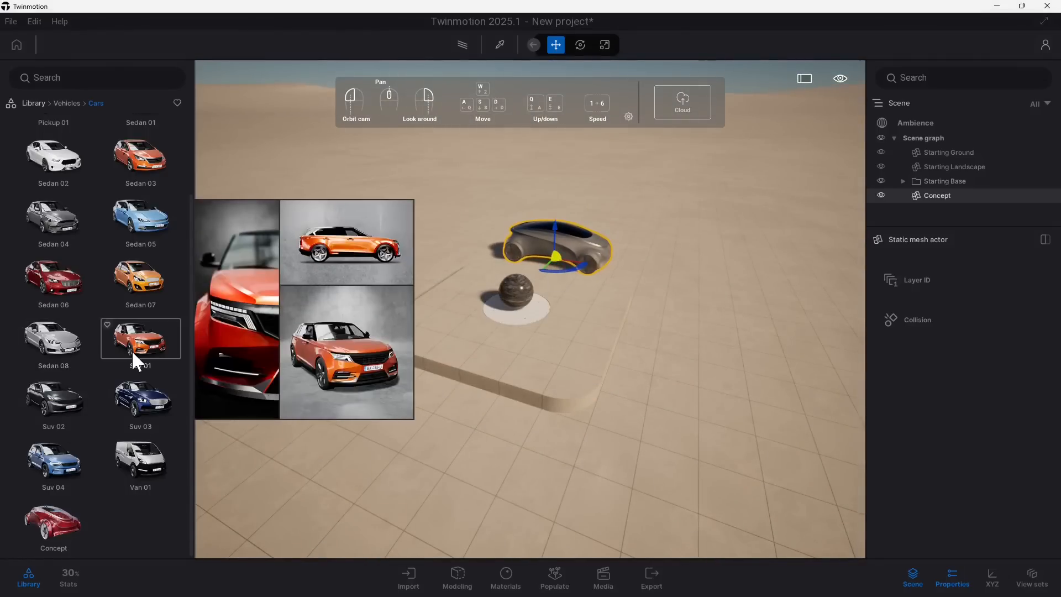
scroll(117, 166, up, 3)
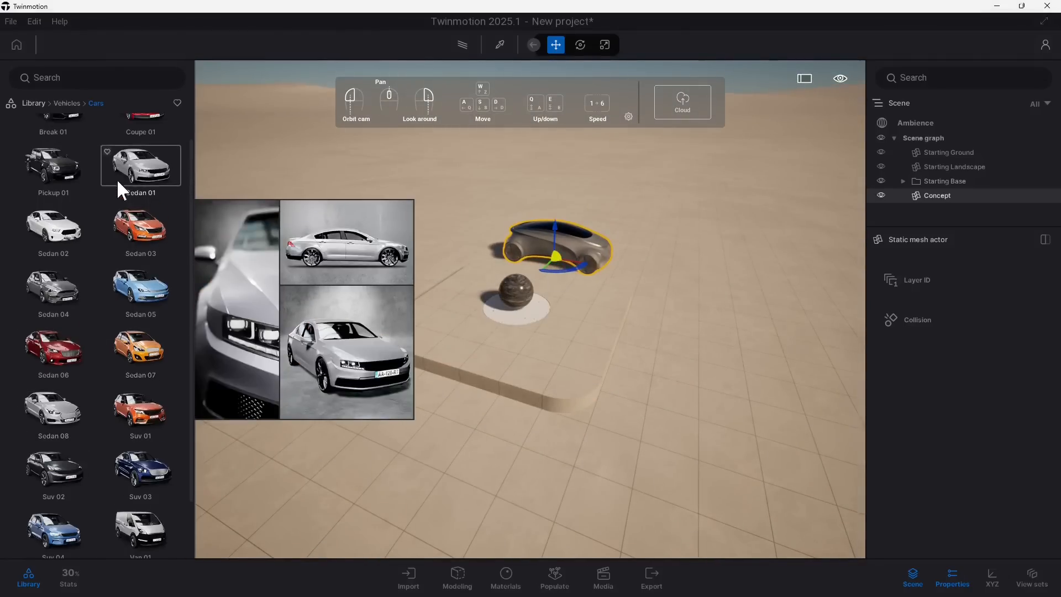
mouse_move(137, 406)
scroll(134, 413, down, 3)
scroll(134, 413, up, 3)
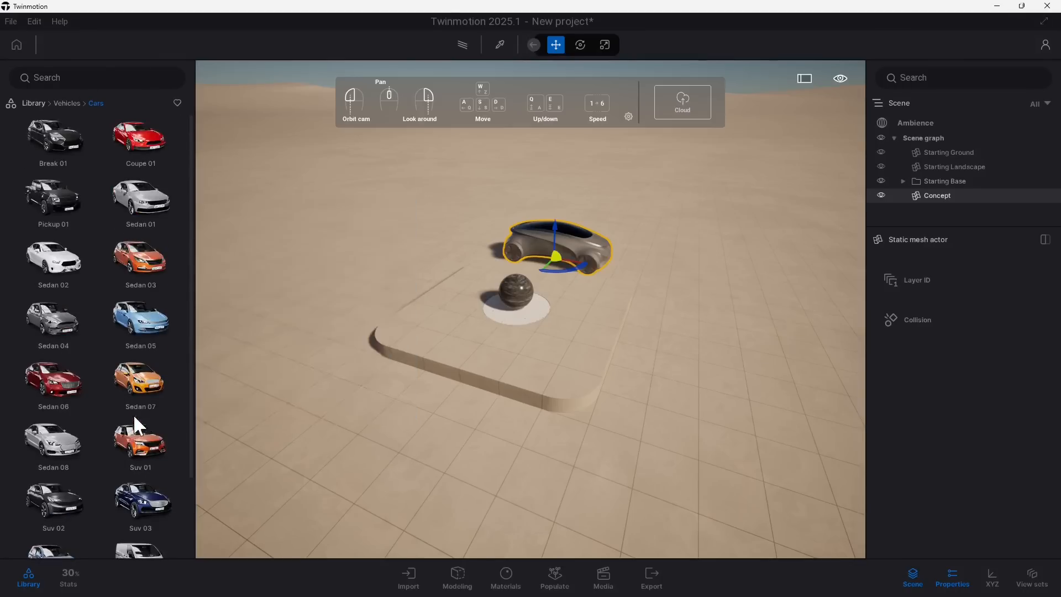
drag(100, 200, 362, 325)
drag(52, 202, 552, 421)
Step: Change the front pickup's body color to Vivid red
scroll(442, 409, down, 3)
scroll(537, 418, up, 3)
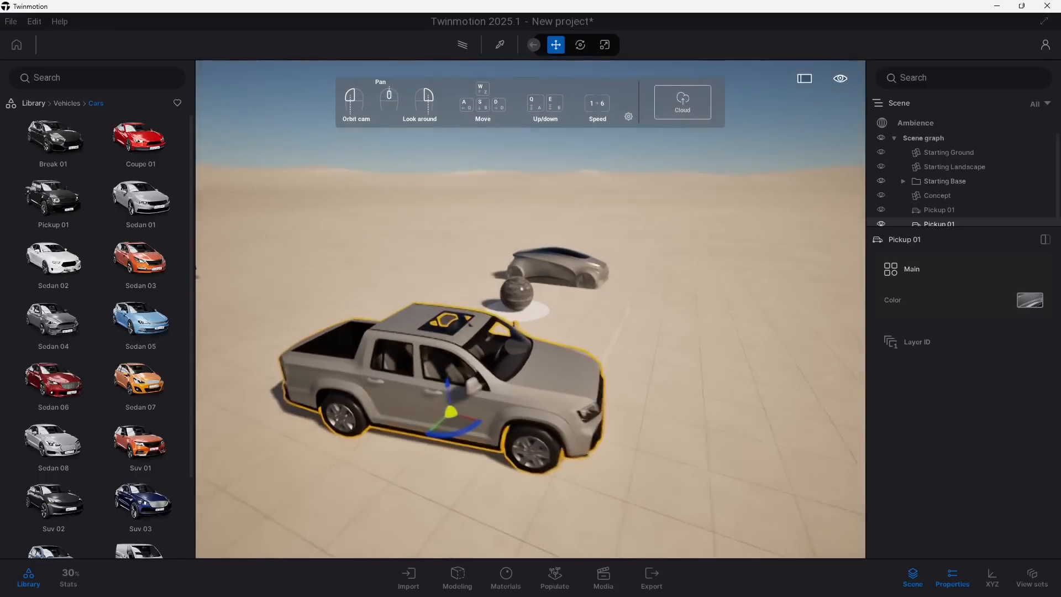
click(1033, 299)
scroll(977, 443, down, 5)
click(985, 449)
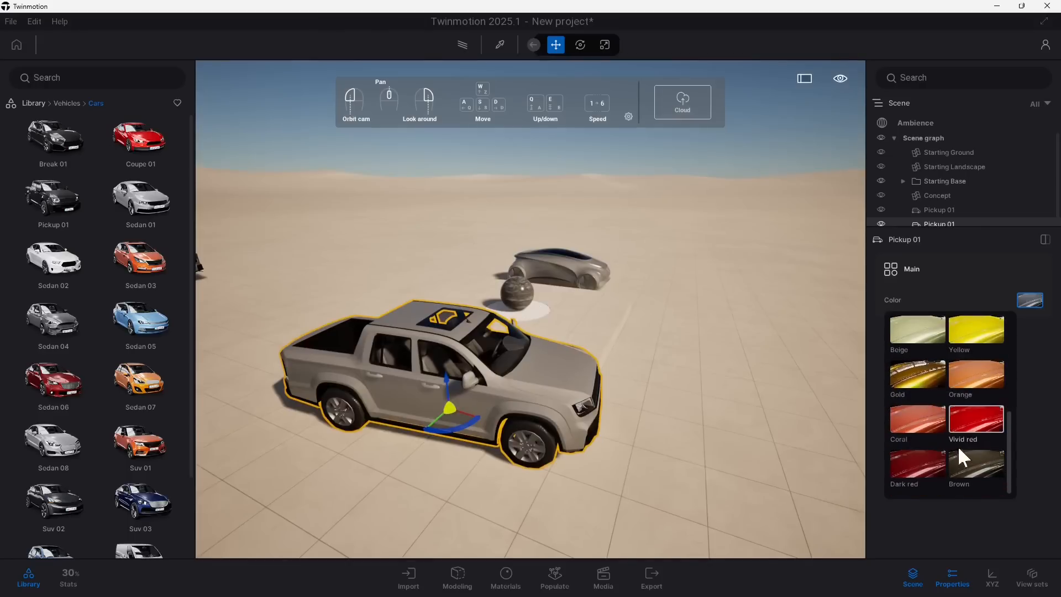
click(571, 273)
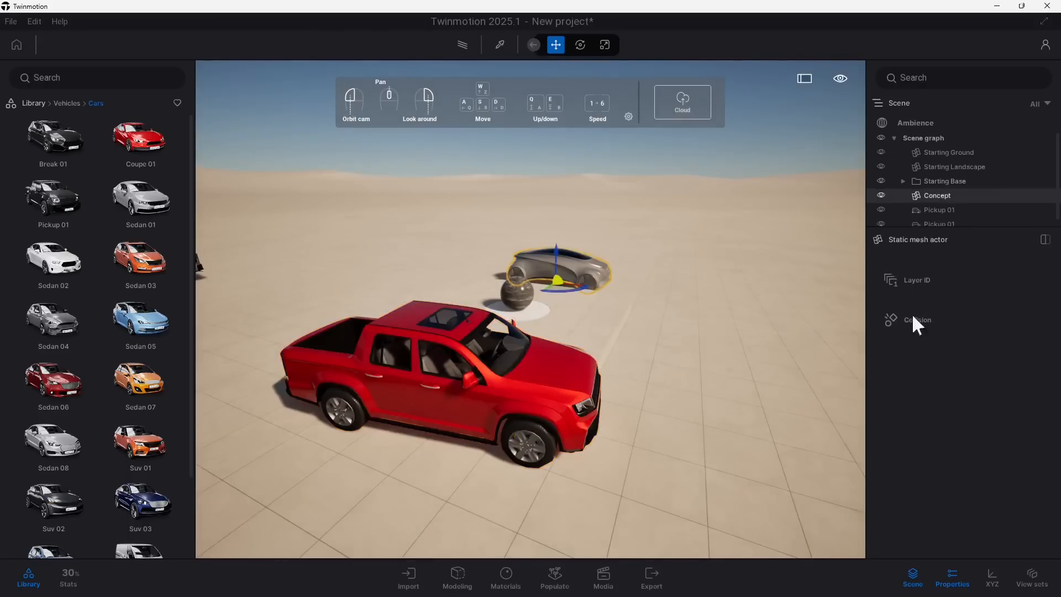
click(680, 238)
Step: Frame the red pickup with the other two cars behind it and create a media image of the view
drag(549, 410, 551, 388)
scroll(572, 366, up, 2)
drag(621, 400, 578, 378)
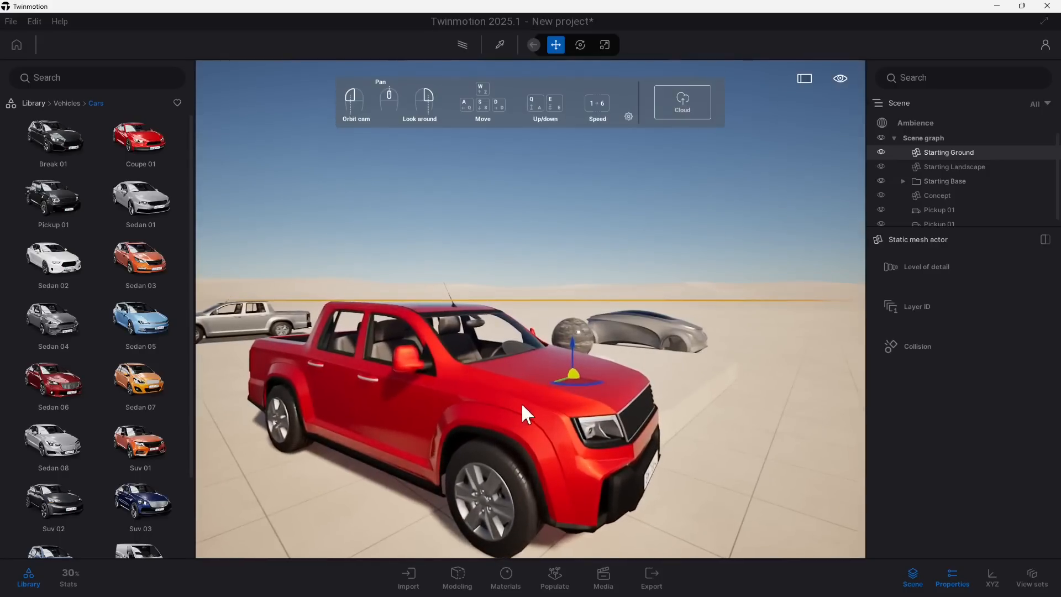
middle_drag(560, 354, 563, 307)
drag(563, 307, 521, 358)
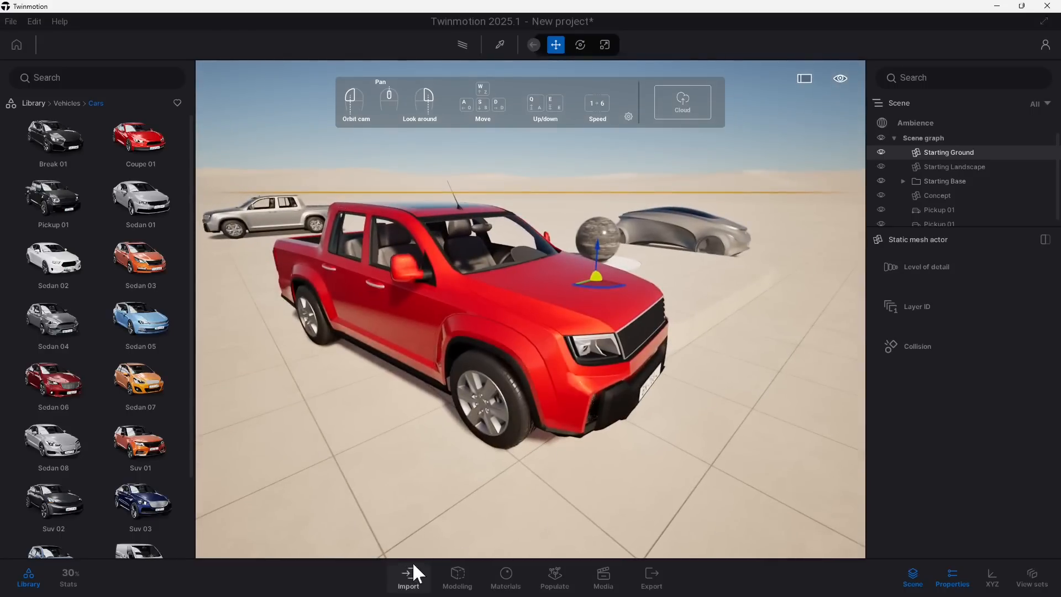
click(601, 580)
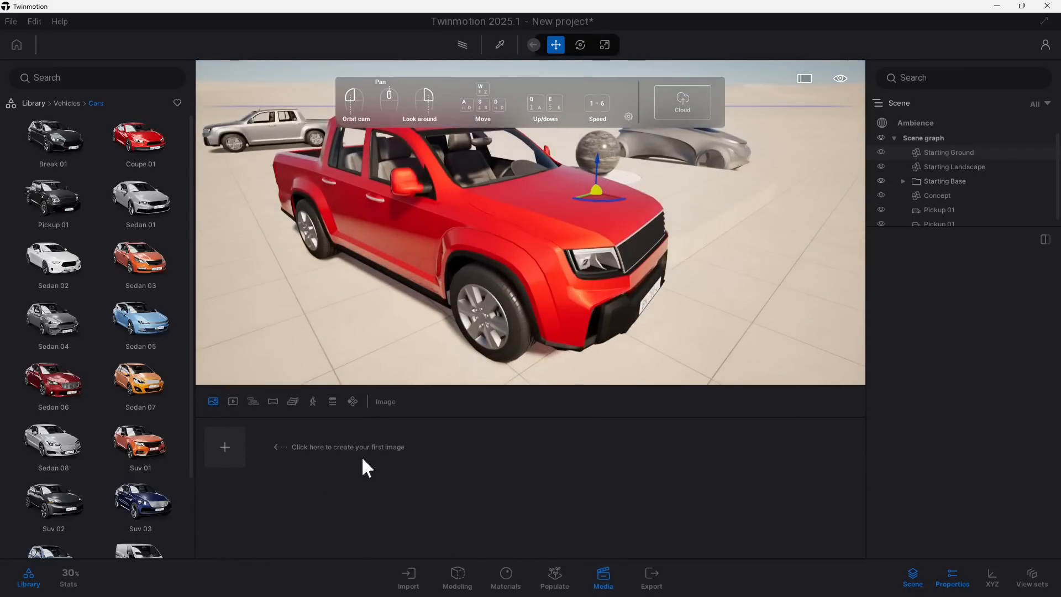
click(226, 452)
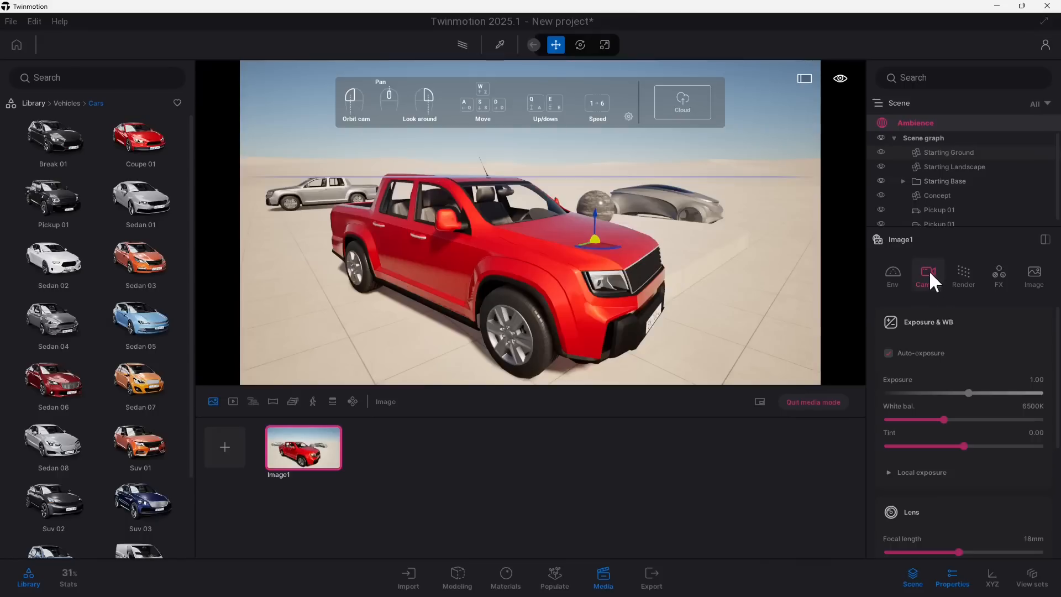
Step: Turn off the image's auto-exposure, set its exposure to -8.65 and reframe the red pickup
mouse_move(296, 455)
click(889, 353)
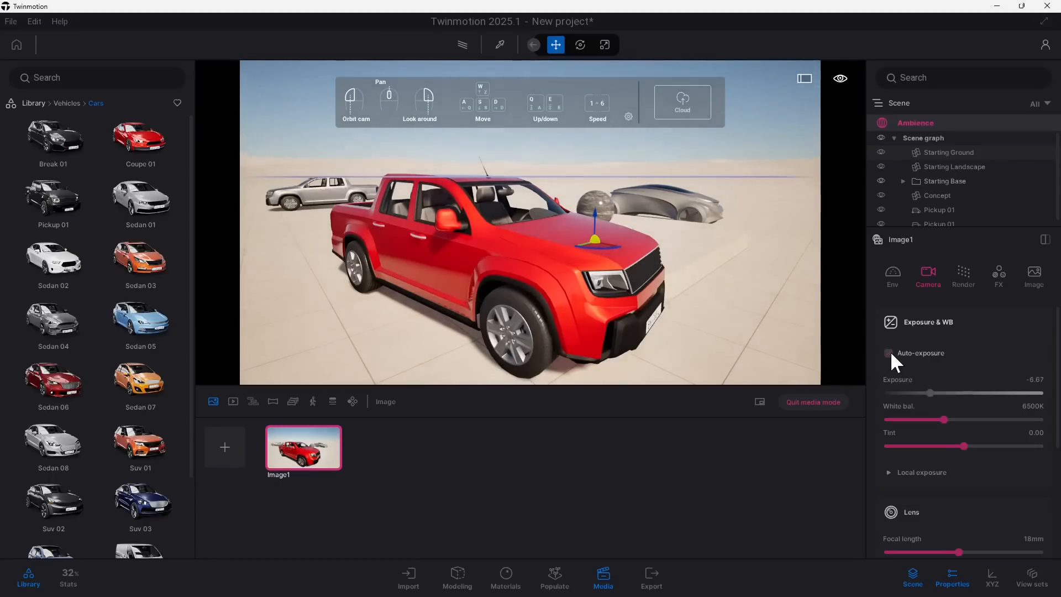
mouse_move(929, 394)
mouse_down()
mouse_move(984, 393)
mouse_move(919, 402)
mouse_up()
scroll(589, 252, down, 2)
right_drag(590, 253, 597, 248)
scroll(695, 283, down, 1)
right_drag(695, 283, 653, 234)
scroll(643, 237, up, 3)
scroll(725, 288, down, 1)
scroll(724, 285, down, 1)
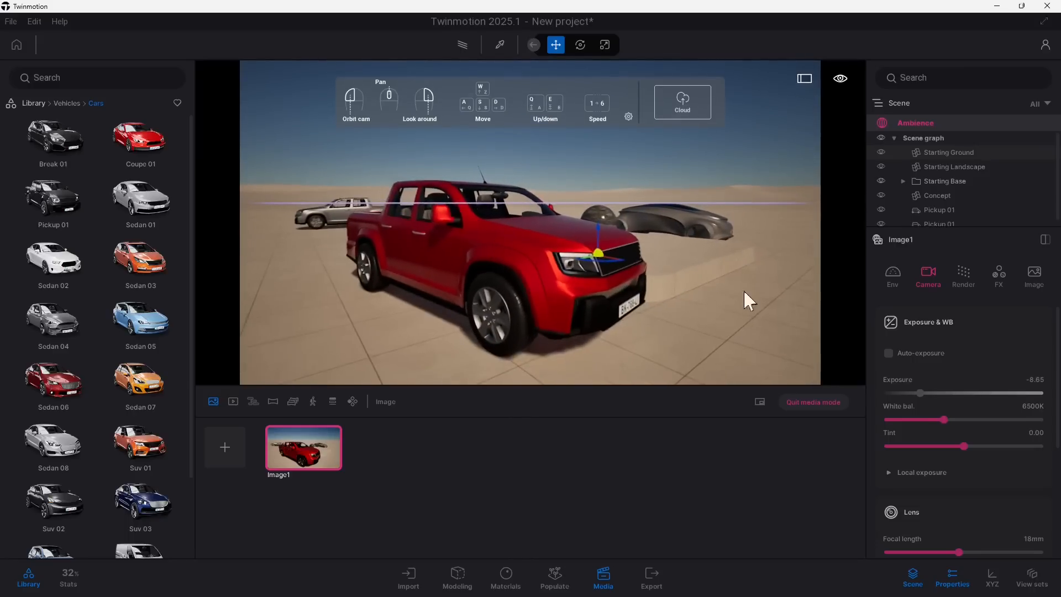
Step: Set the image's white balance to 6427K and its tint to 0.31
drag(995, 422, 954, 454)
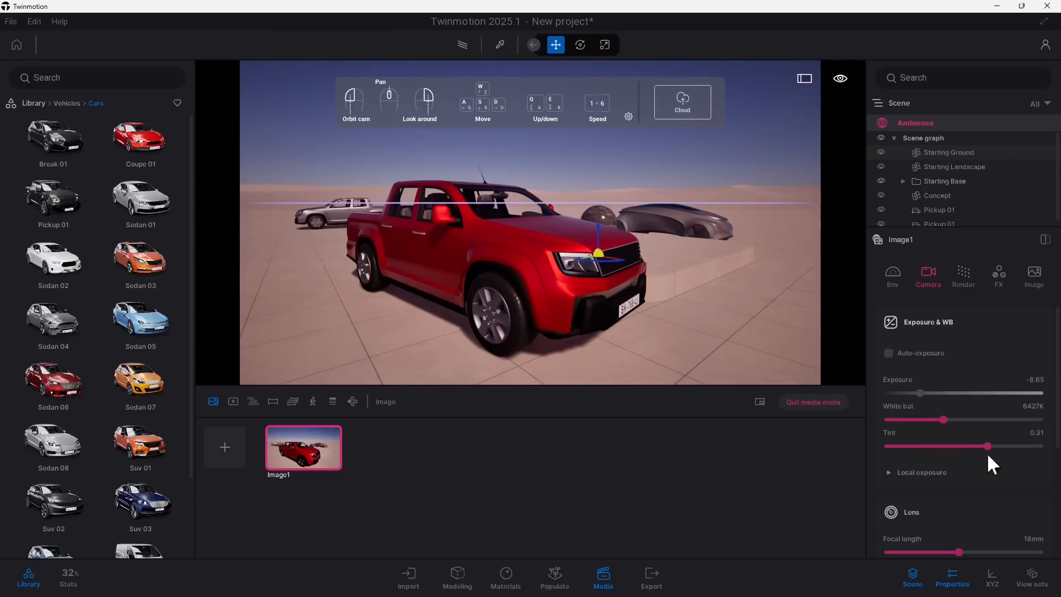
scroll(652, 227, down, 2)
drag(636, 225, 640, 264)
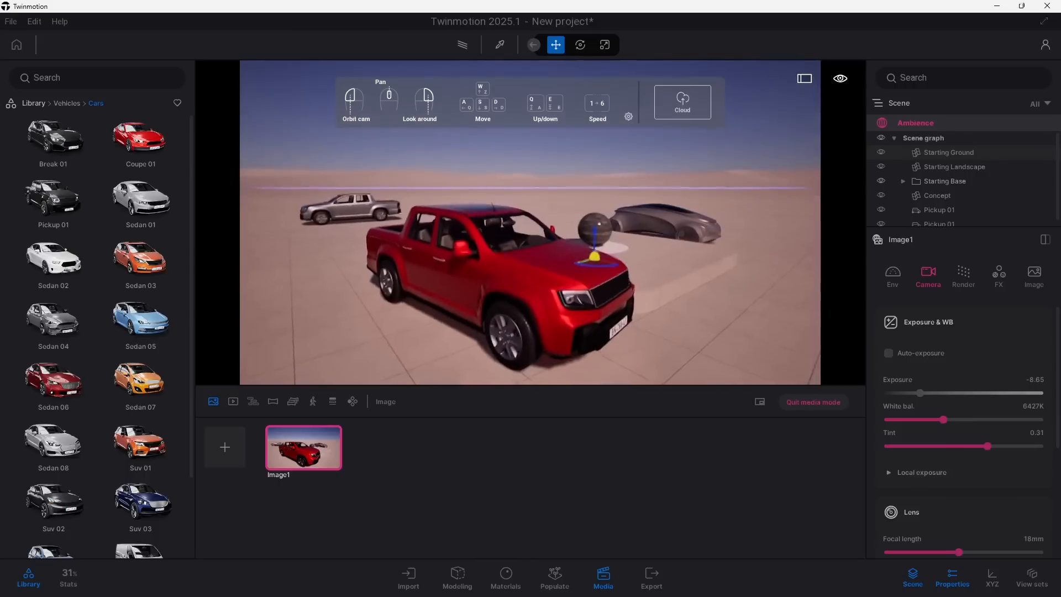
Step: Set the image's local exposure to 0.60 for highlights and 0.72 for shadows
scroll(1020, 375, down, 1)
click(888, 454)
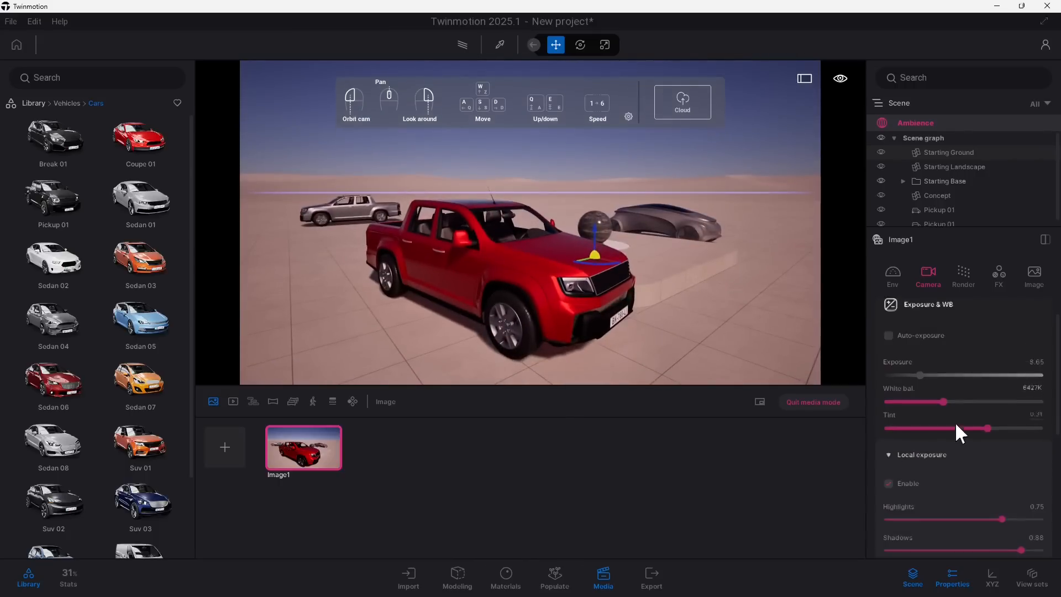
scroll(957, 425, down, 2)
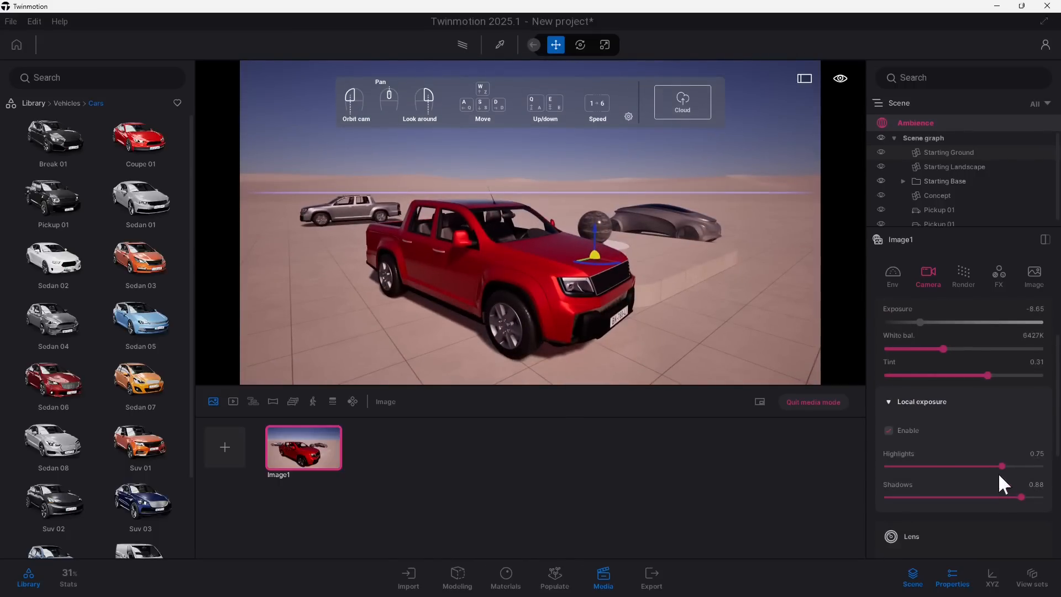
drag(957, 472, 980, 469)
drag(1024, 498, 995, 514)
Step: Try a 27 mm focal length, return it to 18 mm and frame the red pickup closer
scroll(966, 442, down, 5)
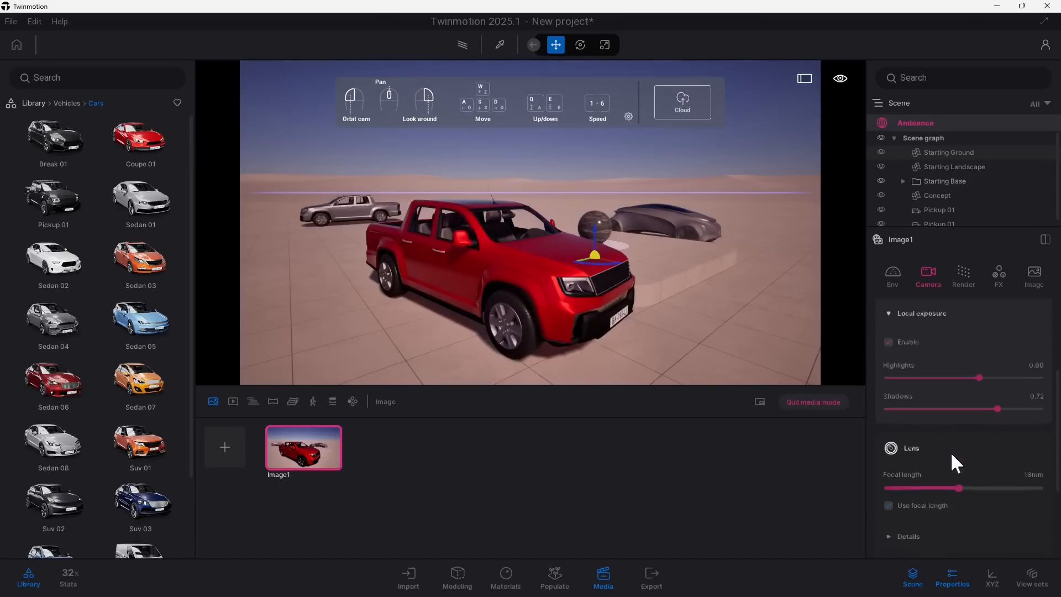
drag(962, 400, 977, 423)
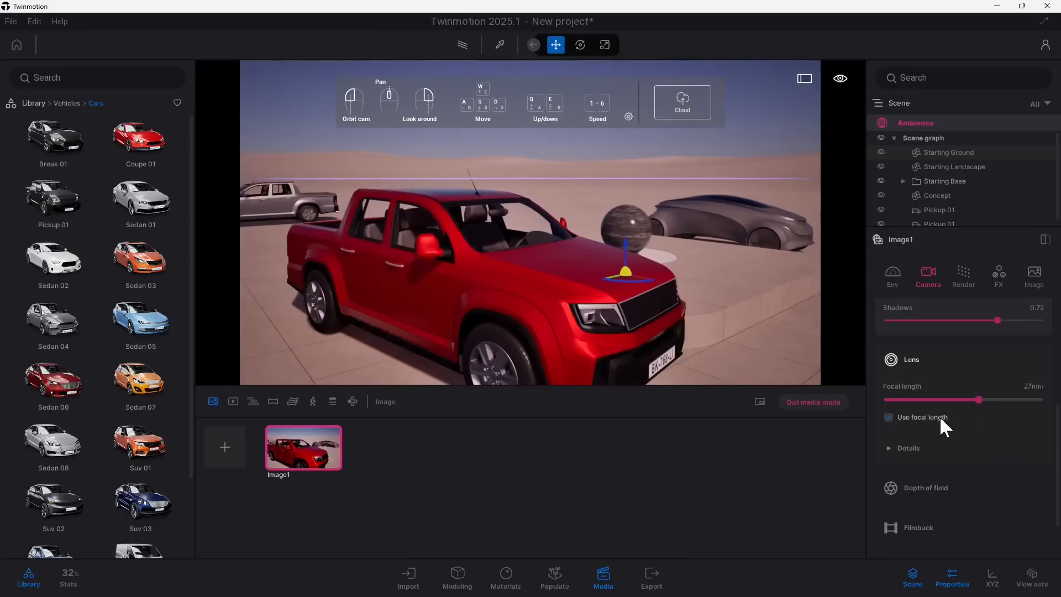
drag(978, 408, 959, 419)
drag(577, 319, 601, 316)
scroll(607, 343, down, 3)
scroll(598, 313, up, 3)
middle_drag(598, 314, 601, 278)
scroll(602, 260, up, 2)
drag(604, 285, 796, 329)
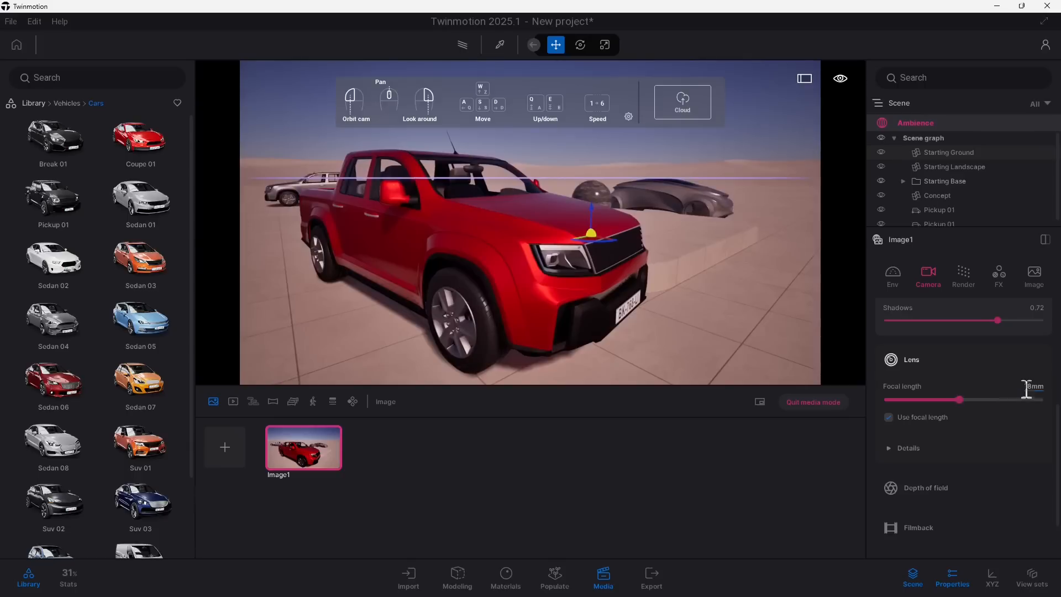
Step: In the lens details, set the vignetting to 45% and the sharpness to 26%
scroll(981, 433, down, 1)
scroll(976, 400, down, 1)
click(894, 415)
scroll(958, 396, down, 1)
drag(949, 435, 960, 462)
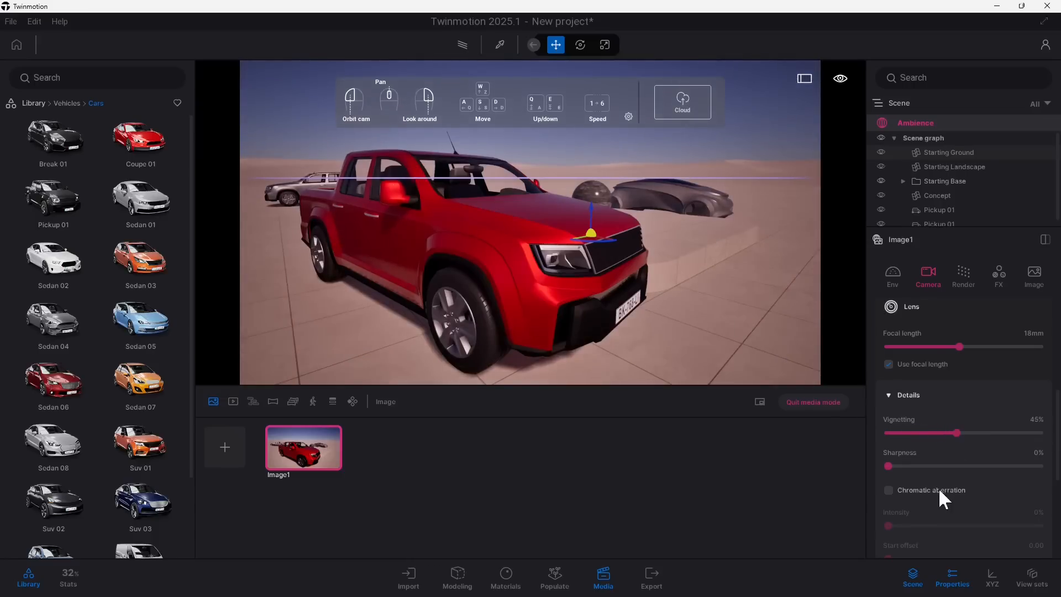
scroll(940, 491, down, 2)
mouse_move(912, 415)
mouse_down()
mouse_move(989, 420)
mouse_move(895, 429)
mouse_move(940, 436)
mouse_move(922, 434)
mouse_up()
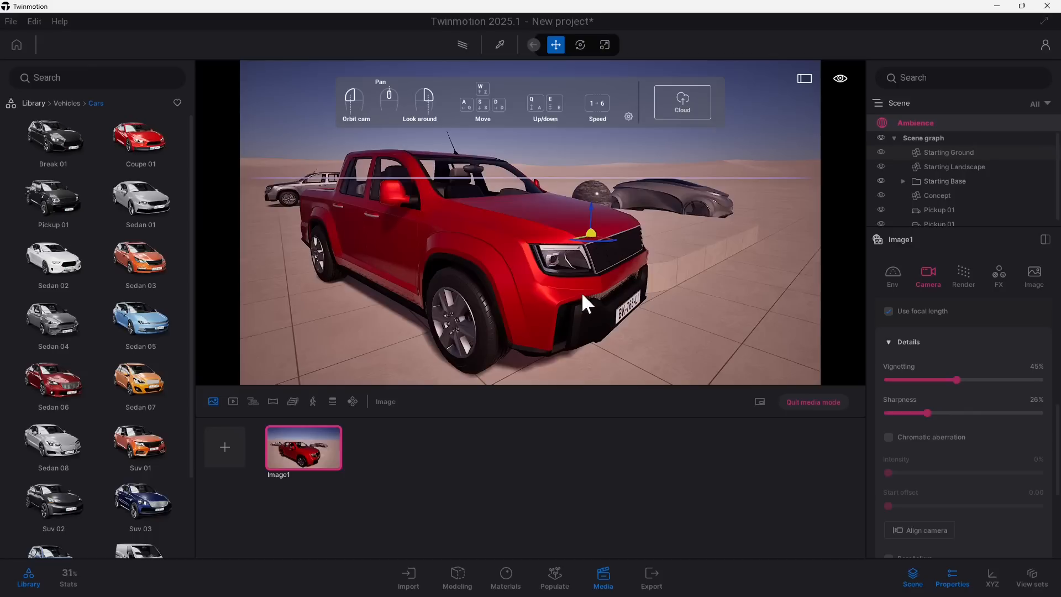
Step: Enable chromatic aberration with an intensity of 7% and a start offset of 0.55
scroll(988, 424, down, 2)
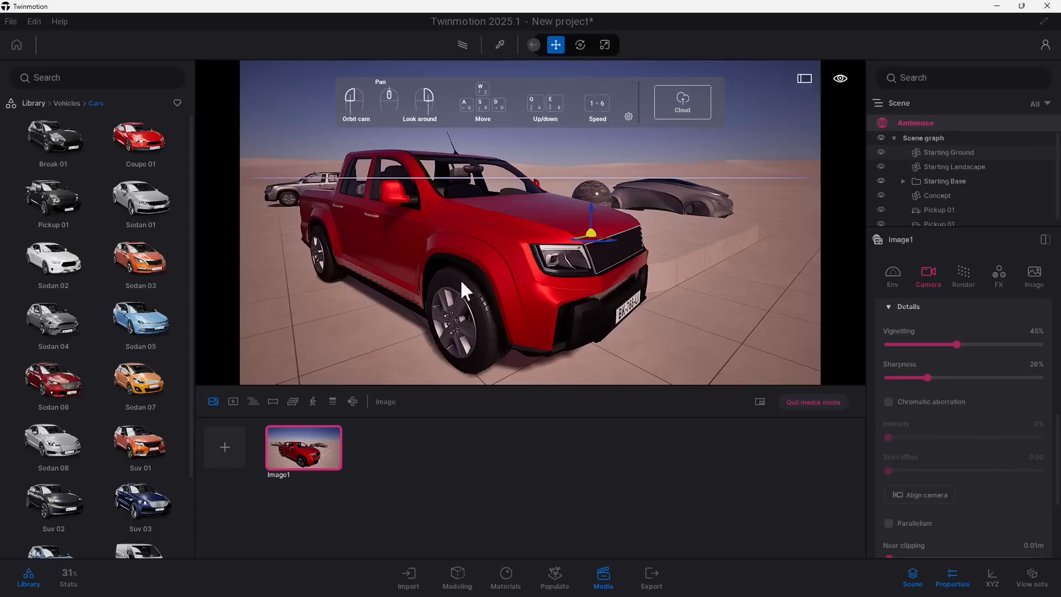
click(888, 402)
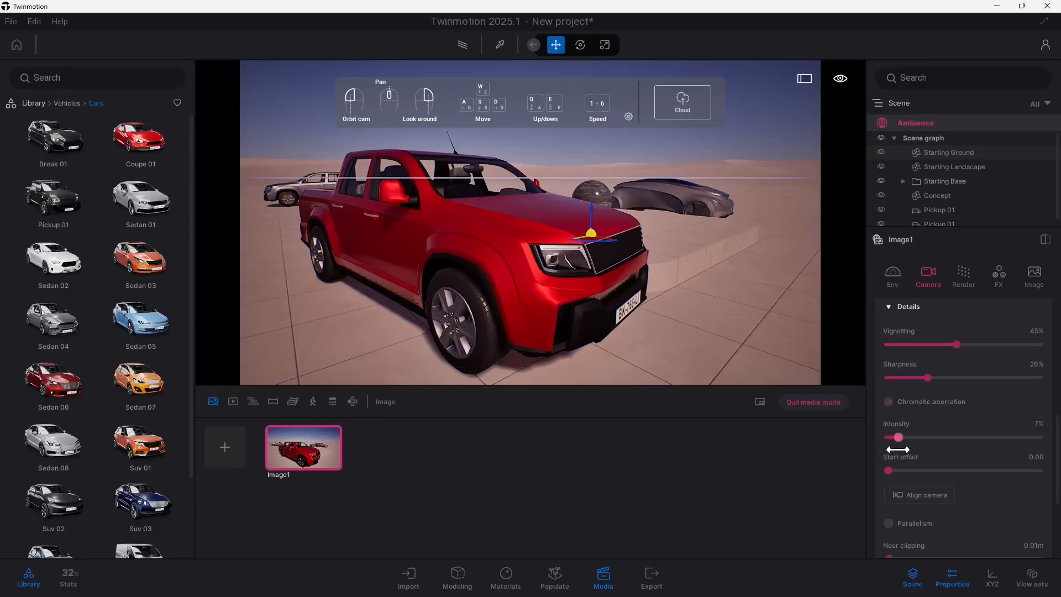
mouse_move(886, 452)
mouse_down()
mouse_move(968, 458)
mouse_move(937, 464)
mouse_move(1053, 459)
mouse_move(890, 471)
mouse_move(907, 471)
mouse_move(897, 438)
mouse_up()
drag(913, 474, 956, 484)
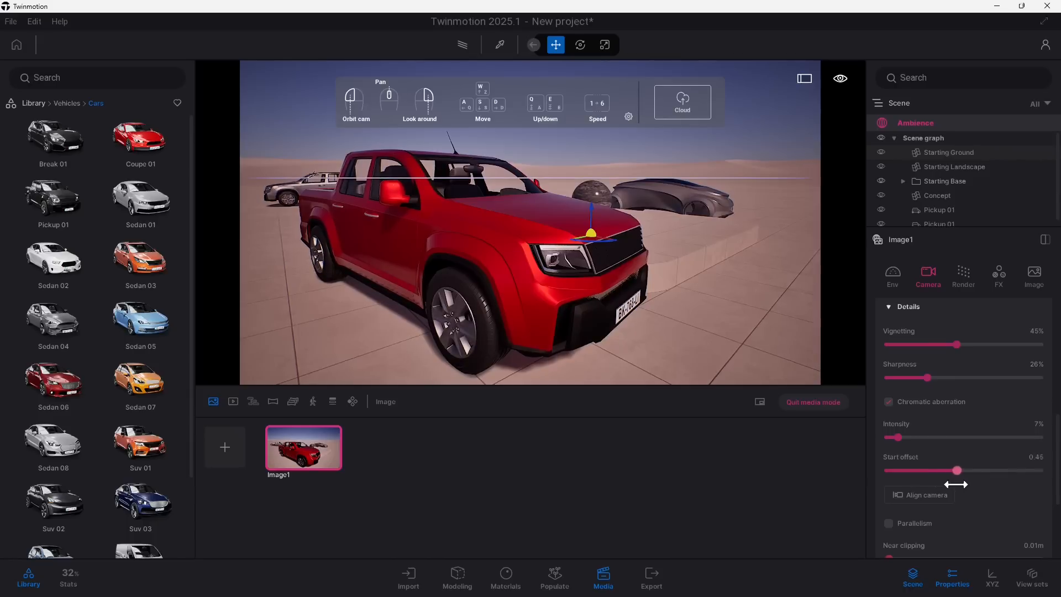
Step: Use Align camera on the ground around the red pickup and on several of the pickup's surfaces
scroll(987, 523, down, 2)
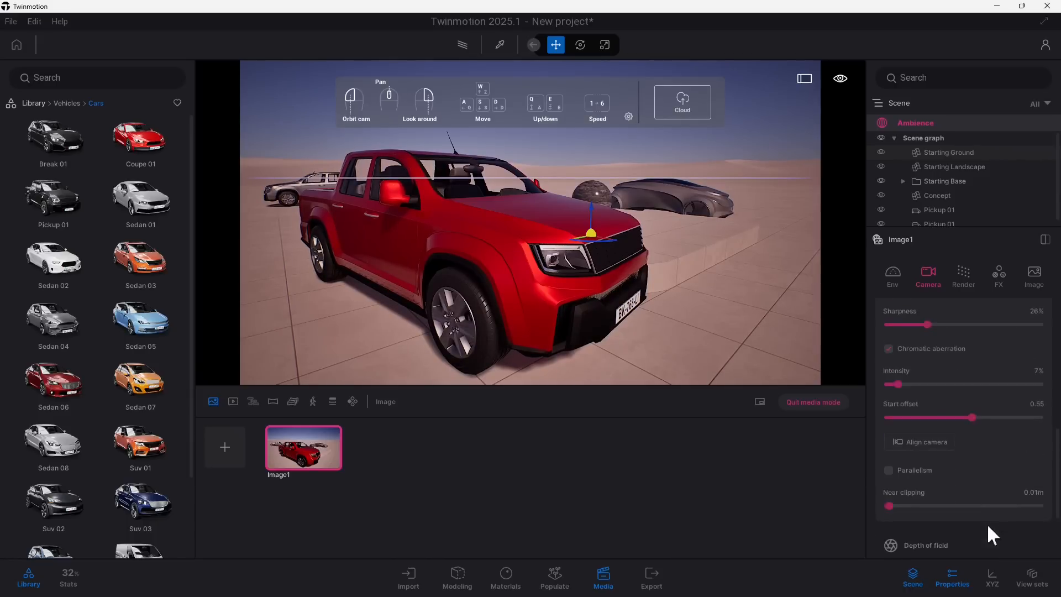
click(922, 411)
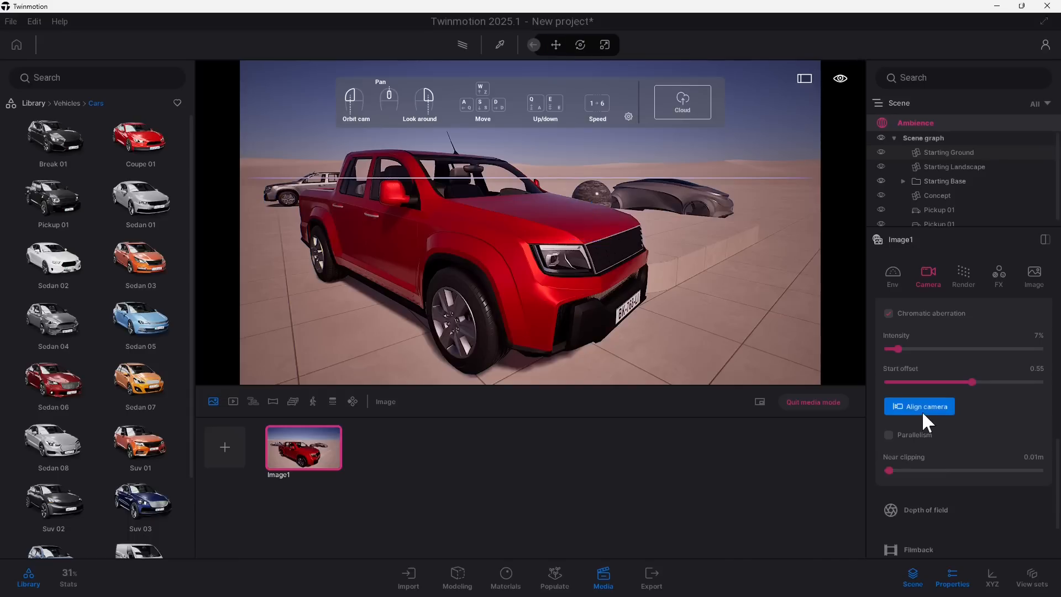
click(693, 258)
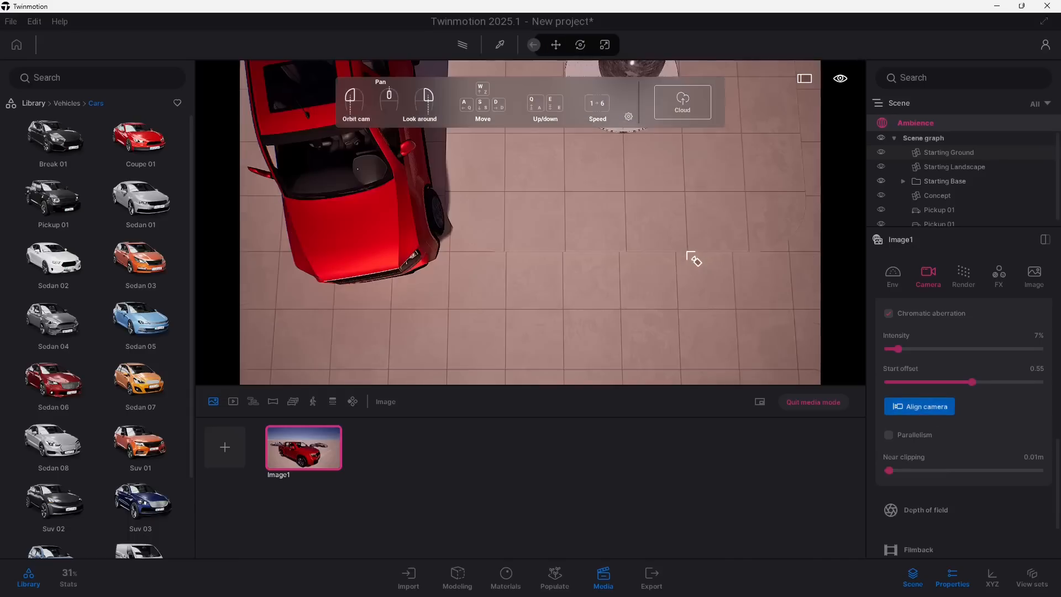
click(613, 75)
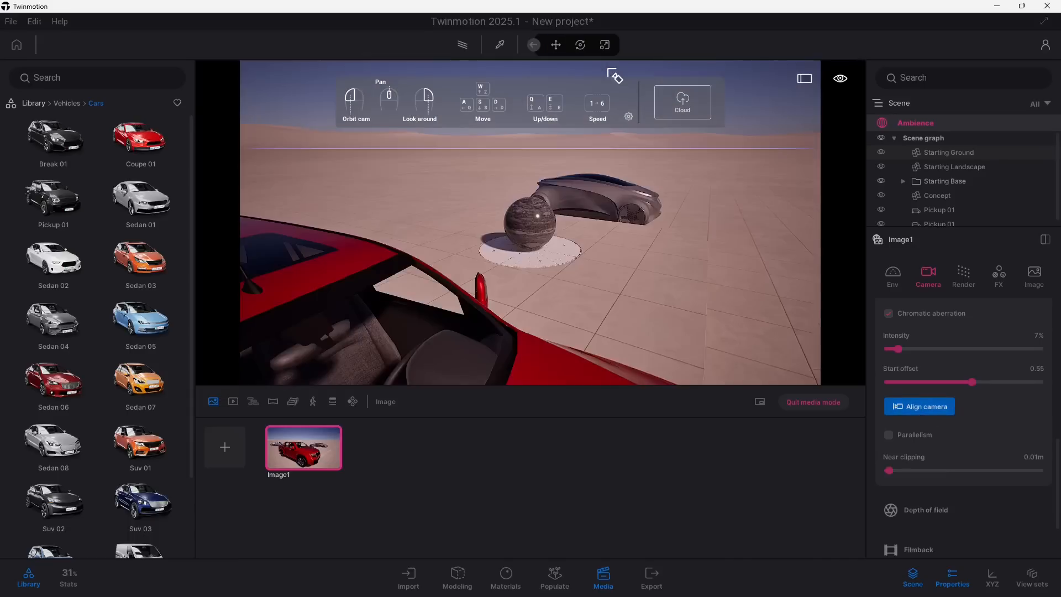
click(432, 341)
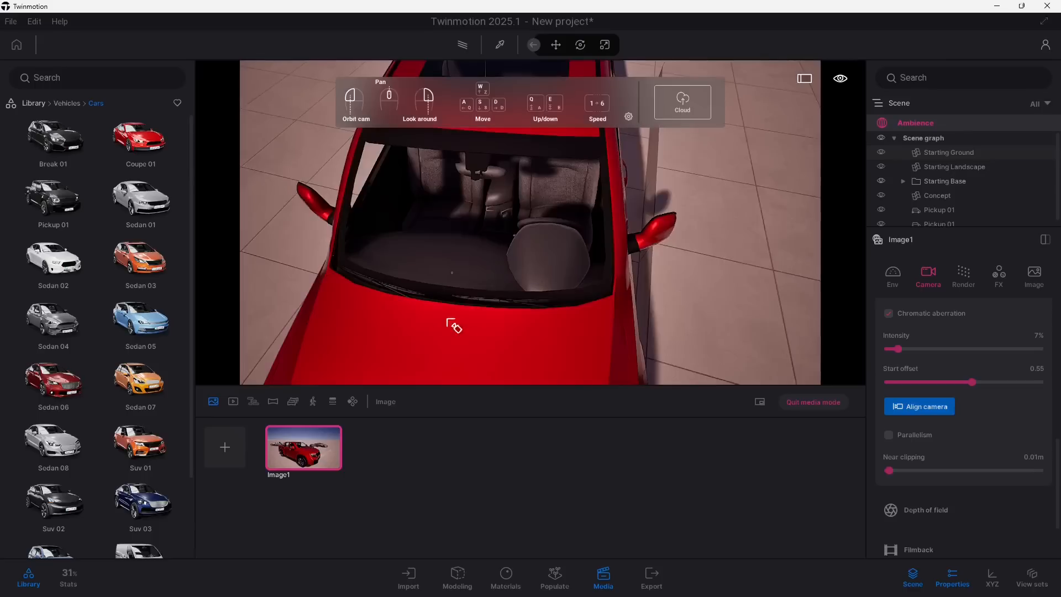
click(377, 335)
click(489, 316)
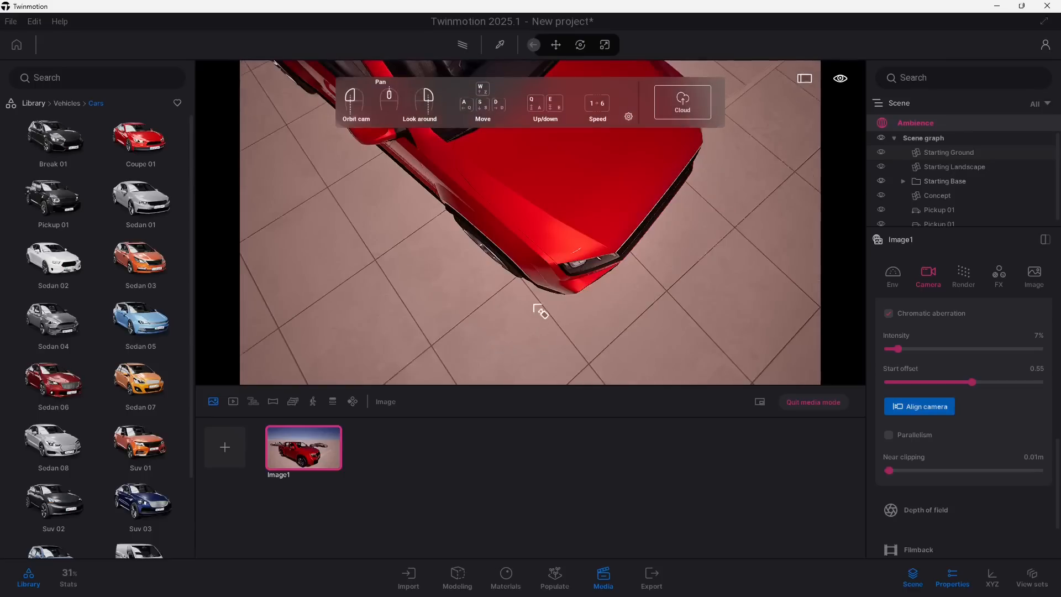
click(540, 310)
click(637, 260)
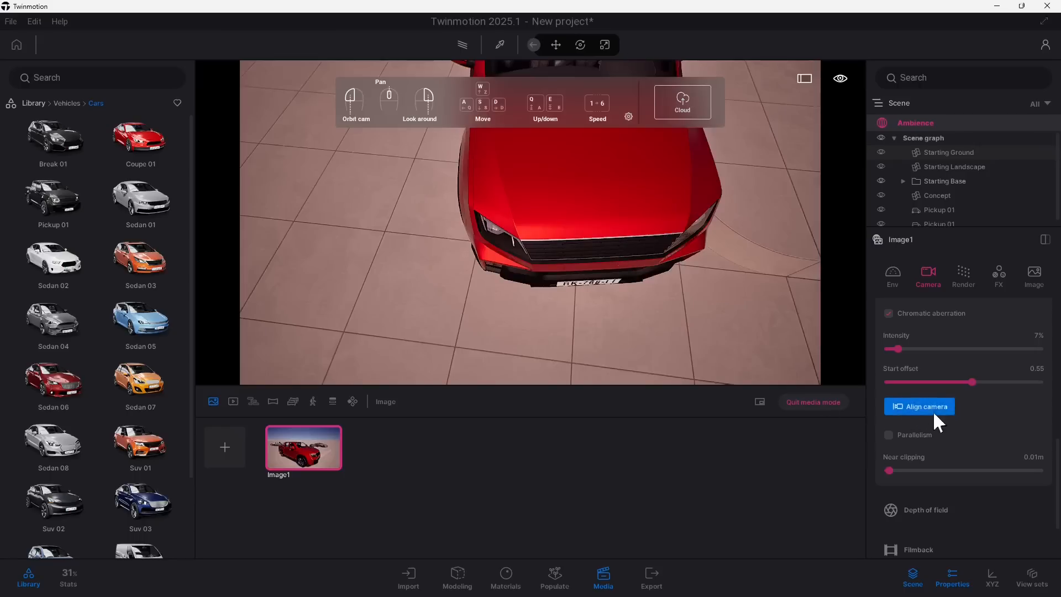
click(612, 285)
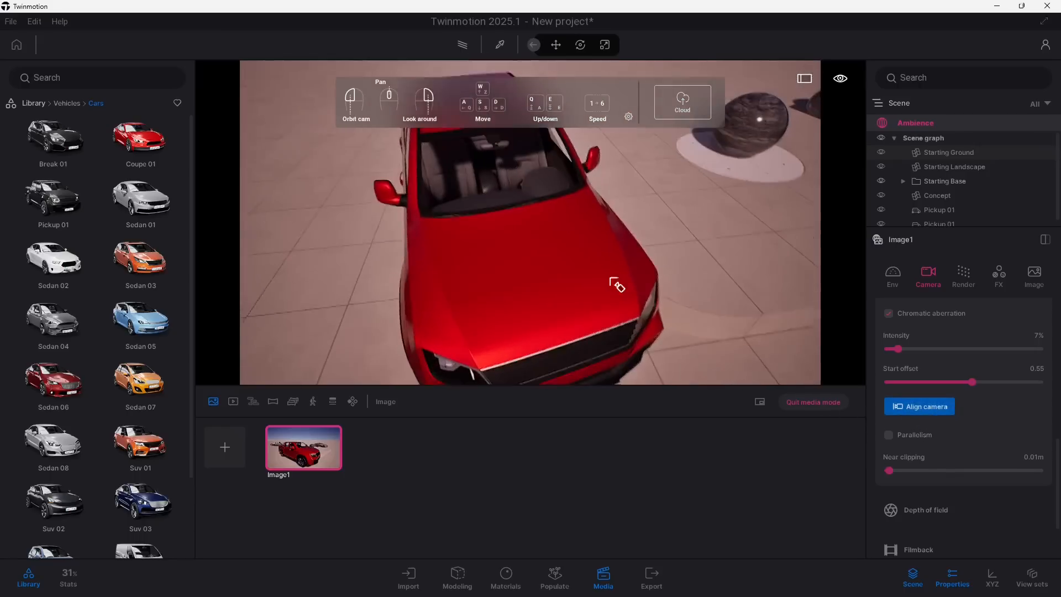
scroll(631, 254, down, 5)
right_drag(628, 280, 679, 229)
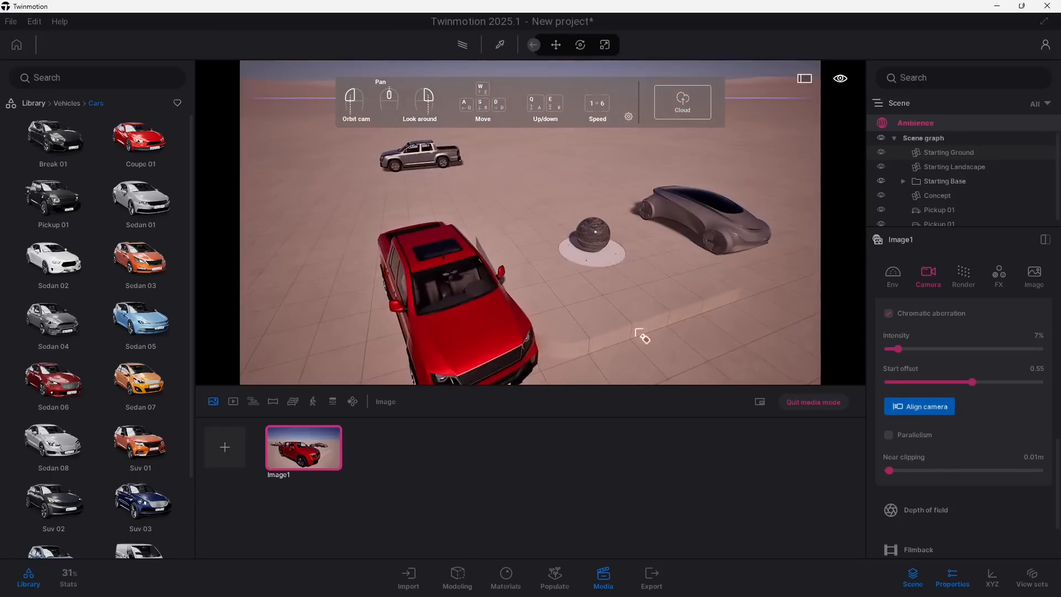
Step: Enable parallelism for the image's camera and inspect its effect around the red pickup
click(887, 434)
scroll(644, 365, up, 3)
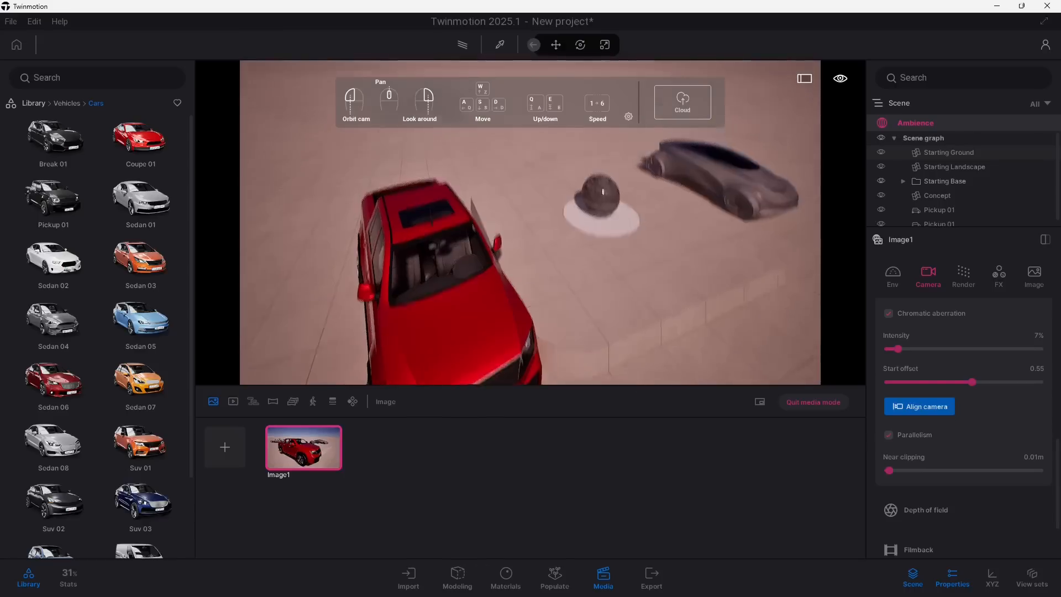
middle_drag(716, 304, 718, 191)
scroll(660, 309, up, 3)
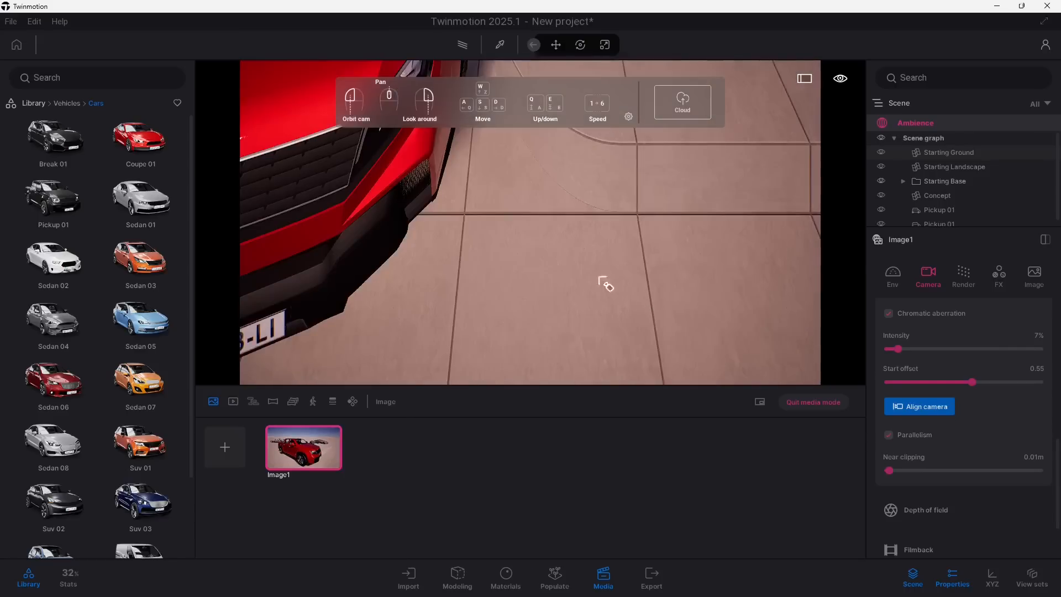
scroll(592, 292, up, 2)
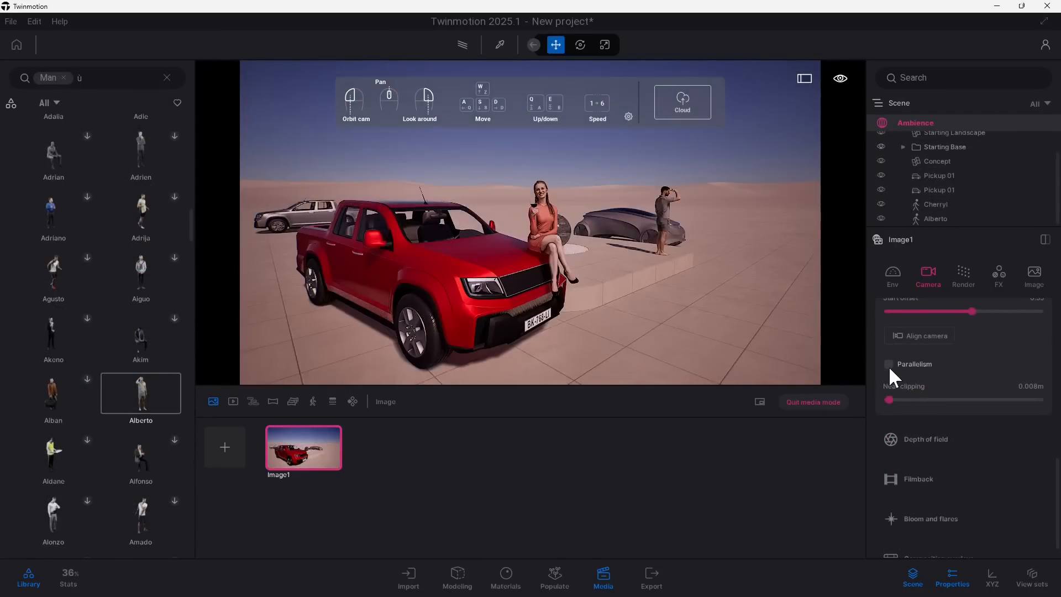
Step: Toggle the camera's parallelism on and off to compare the perspective, leaving it disabled
click(890, 367)
click(891, 367)
click(892, 368)
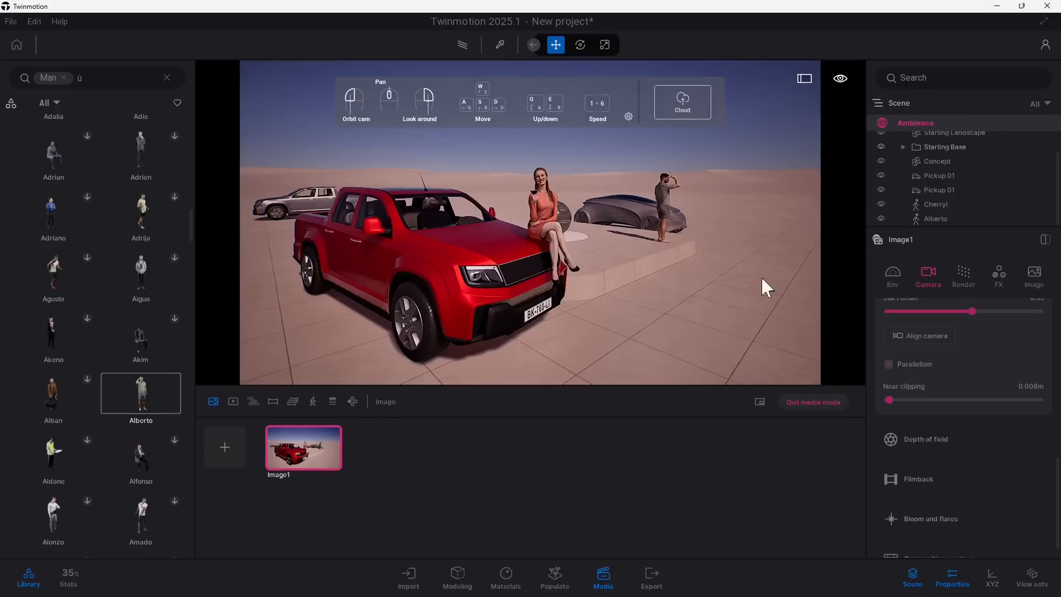
click(884, 366)
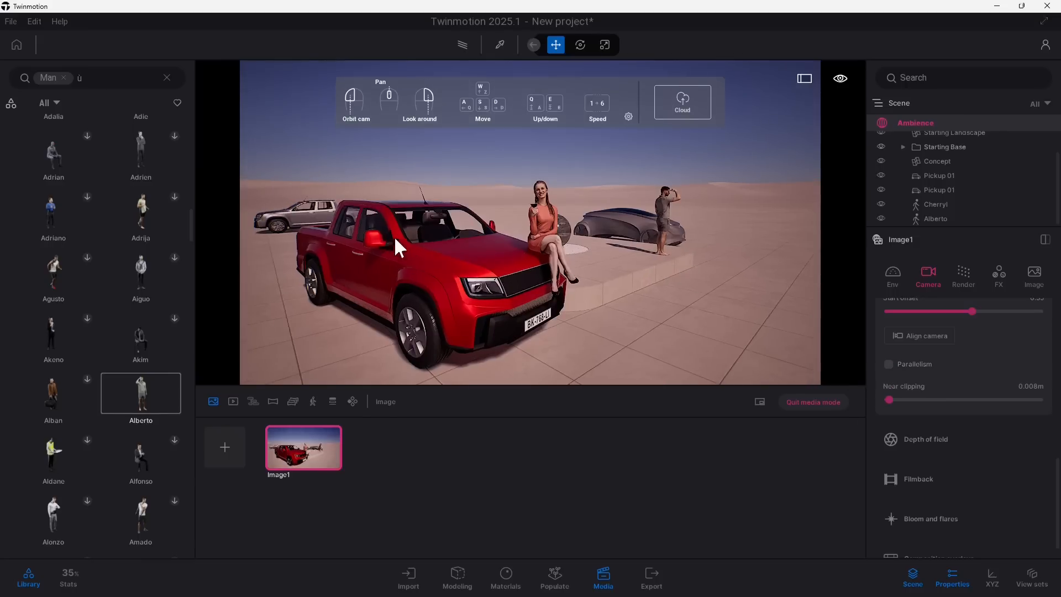
Step: Enable depth of field for the image's camera and set the focus distance to 2 m
scroll(950, 431, down, 2)
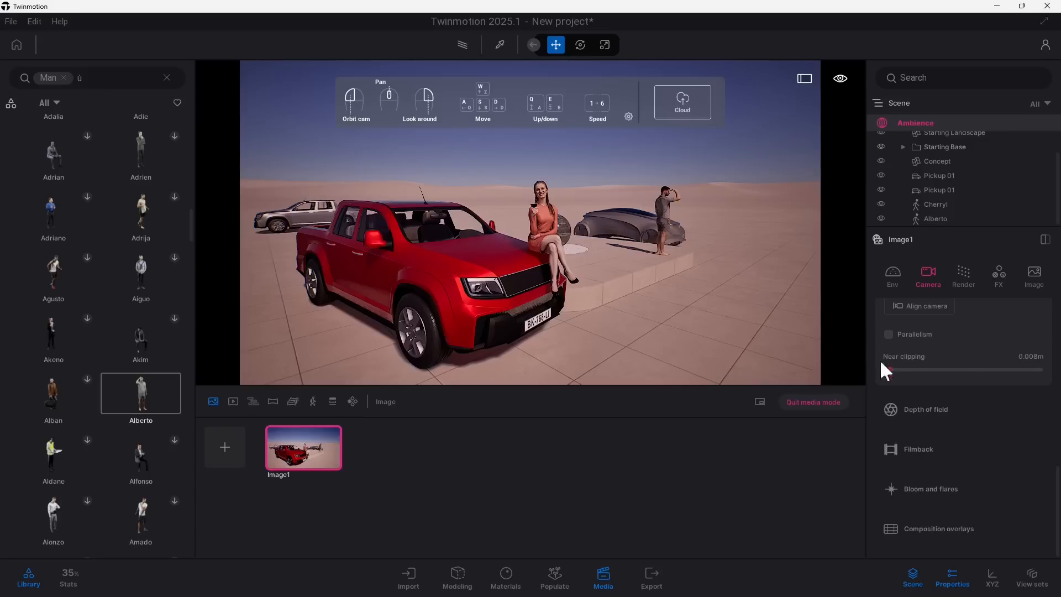
click(887, 409)
scroll(923, 414, down, 2)
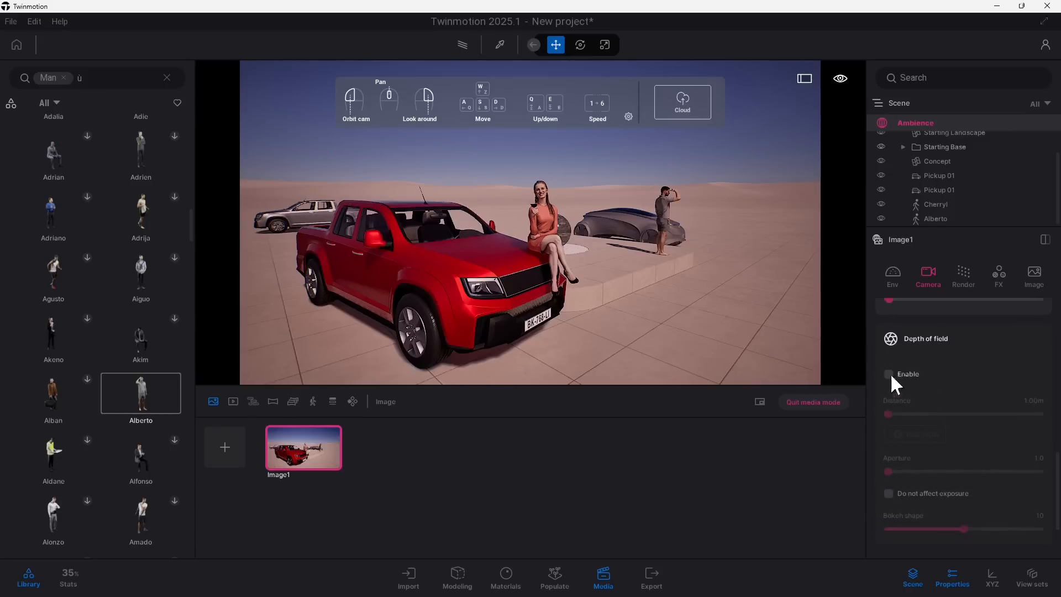
click(892, 375)
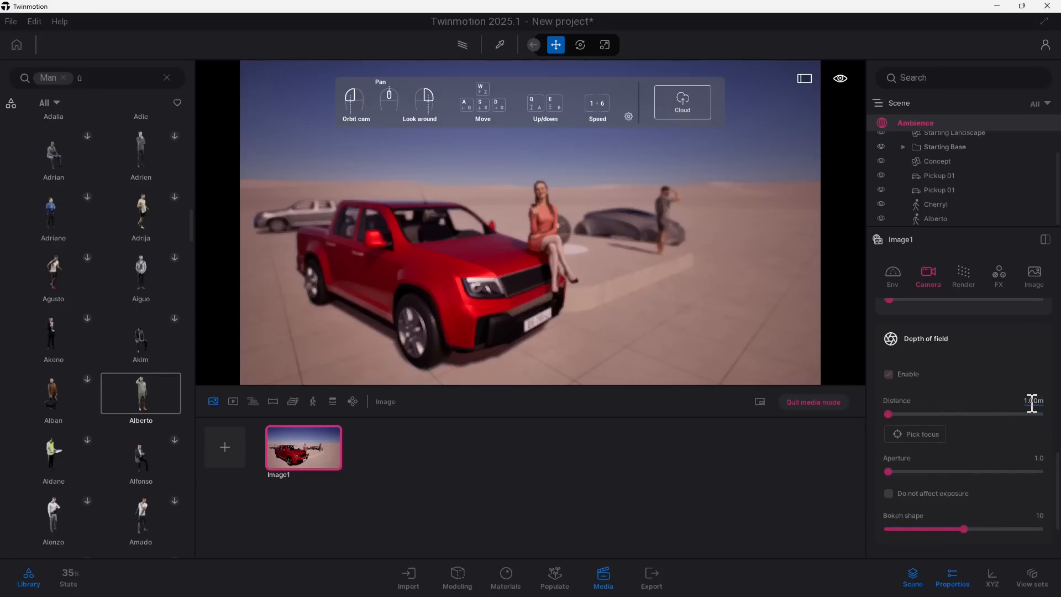
click(1029, 401)
text(2)
key(Return)
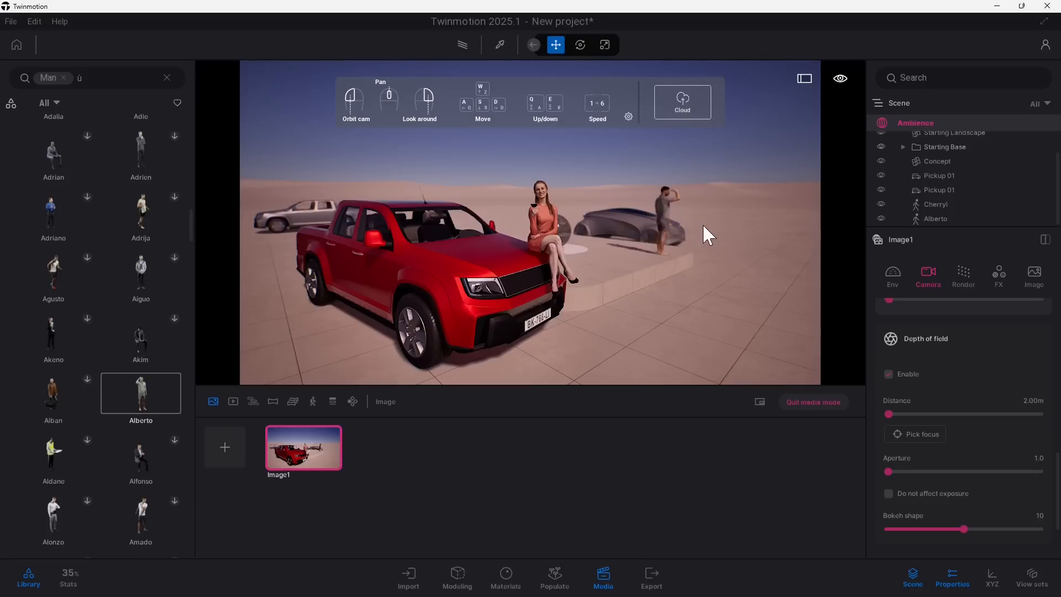
Step: Turn on focus picking for the depth of field and try a focus point in the scene
scroll(977, 373, down, 2)
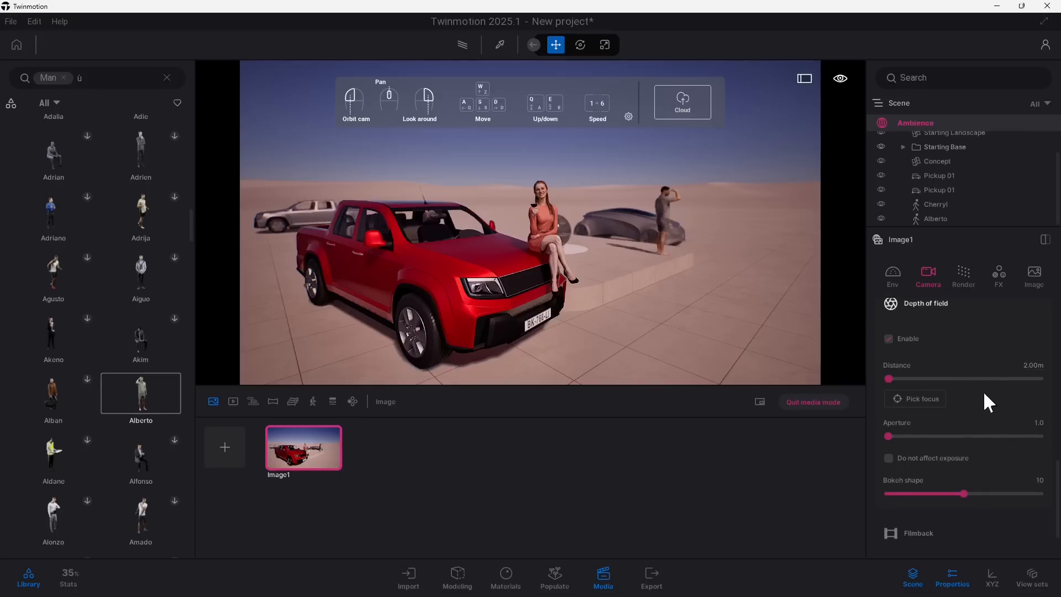
click(912, 402)
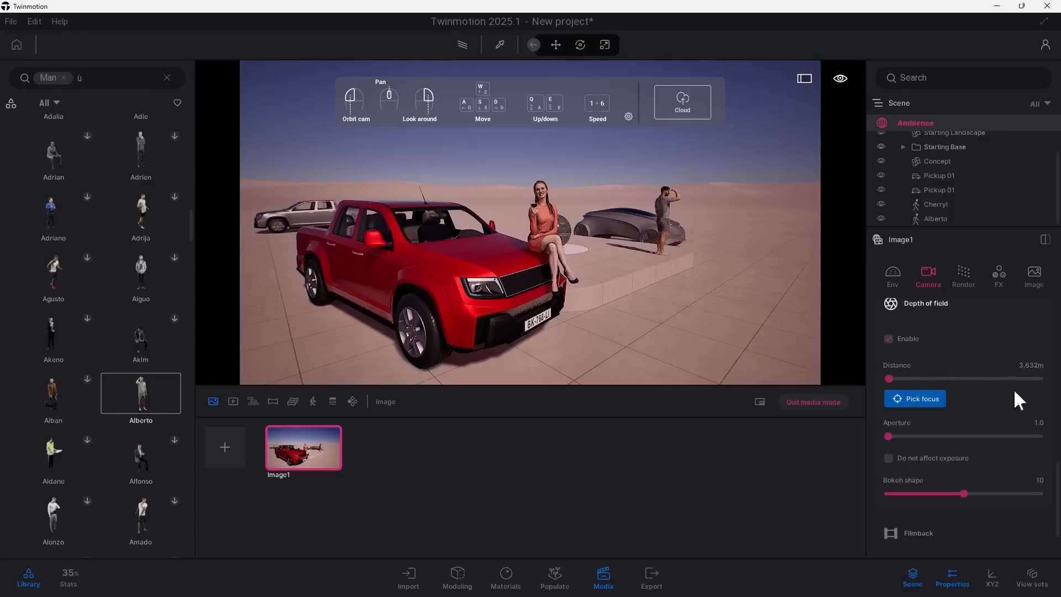
click(922, 398)
Step: Try depth-of-field apertures of 2.4 and 2.1 and return the aperture to 1.0
scroll(1000, 378, down, 2)
drag(888, 383, 912, 383)
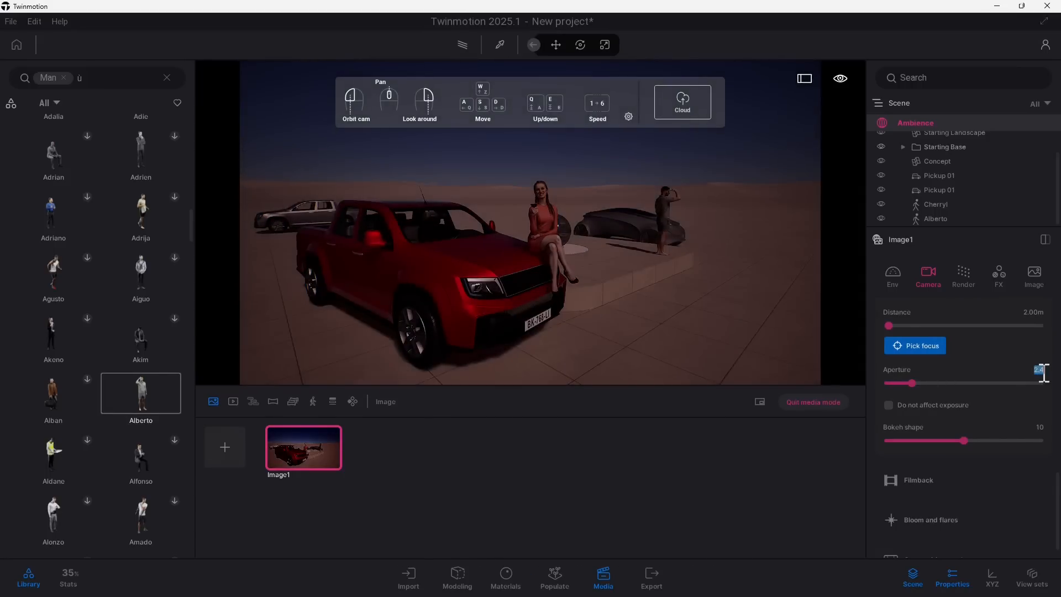
mouse_move(909, 384)
mouse_down()
mouse_move(1014, 379)
mouse_move(947, 398)
mouse_move(1003, 393)
mouse_move(943, 395)
mouse_move(1025, 397)
mouse_move(907, 401)
mouse_up()
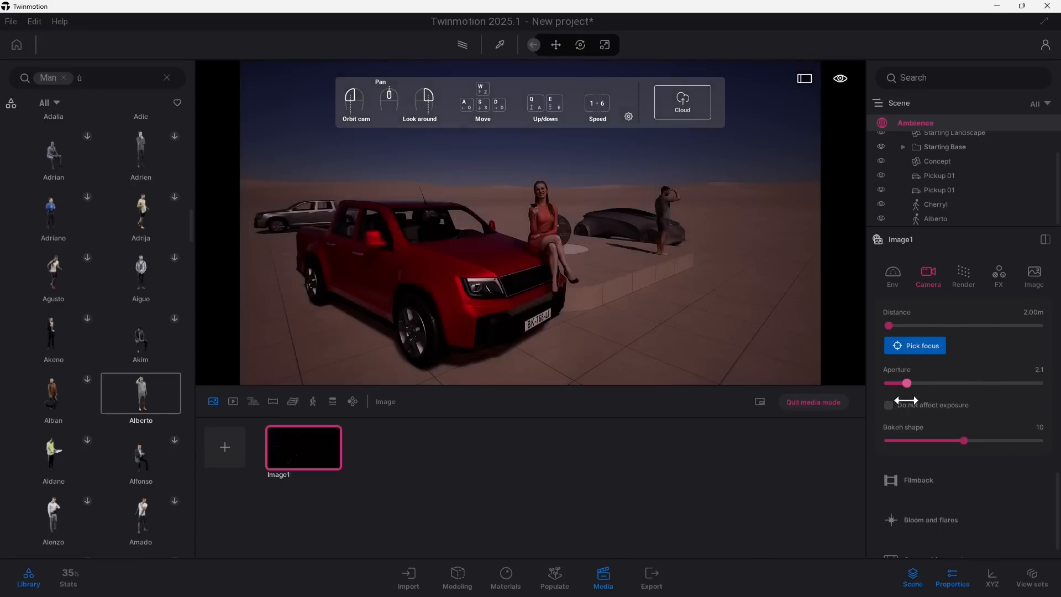
click(917, 343)
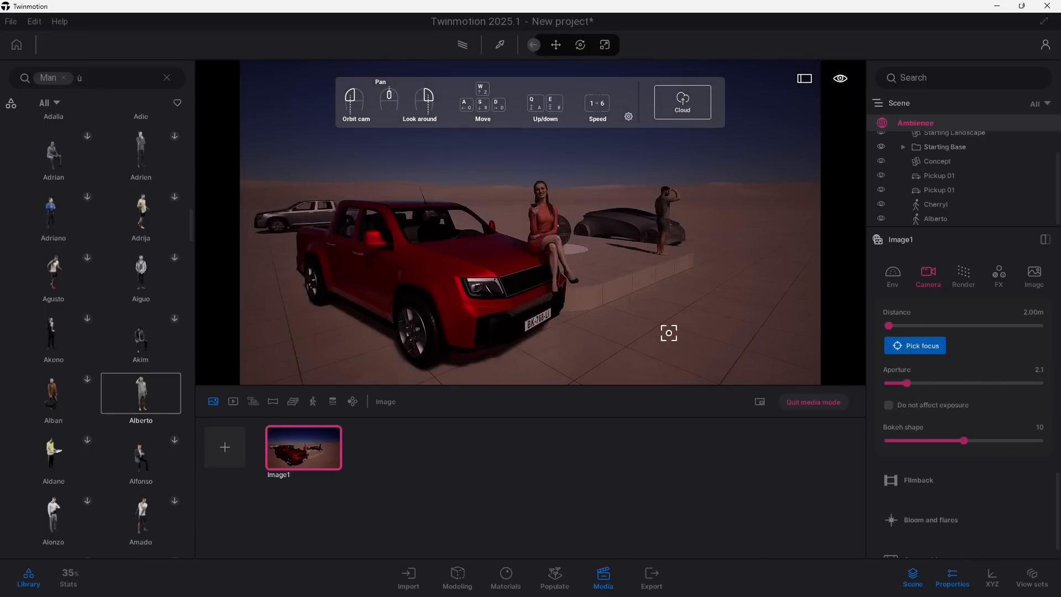
drag(908, 383, 888, 387)
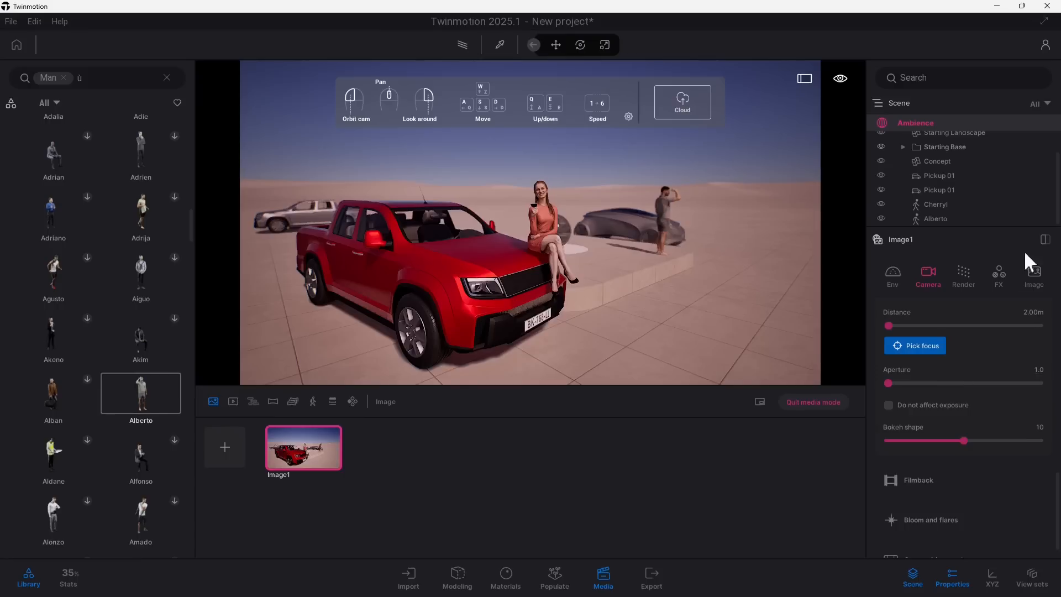
click(1039, 370)
Step: Pick the focus on the woman seated on the pickup, refocusing on her neck at close range
scroll(594, 290, up, 10)
middle_drag(545, 202, 538, 236)
click(537, 237)
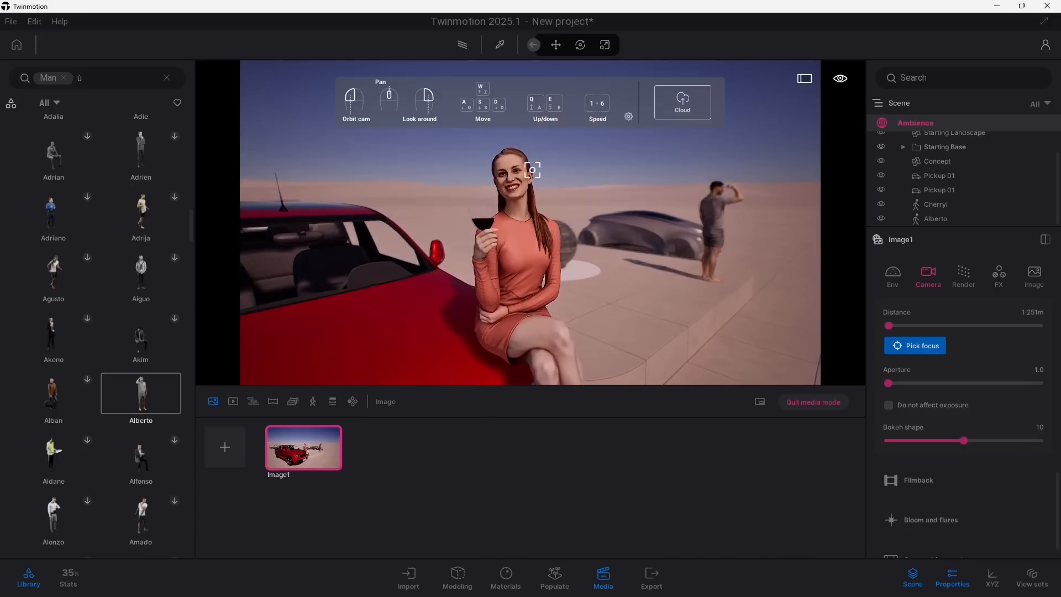
scroll(529, 172, up, 5)
scroll(524, 197, down, 3)
scroll(524, 198, down, 1)
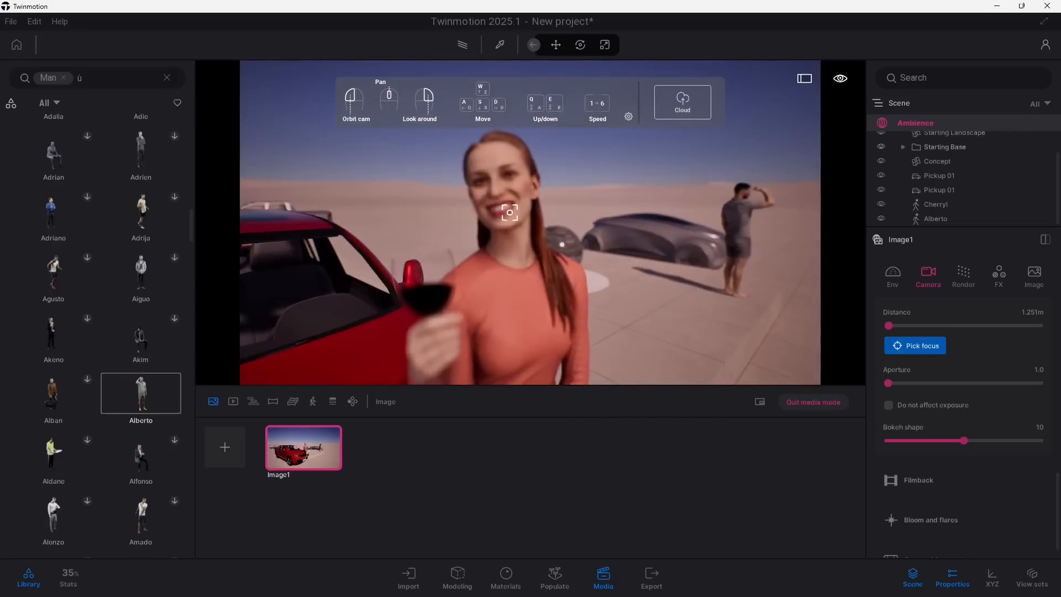
click(497, 232)
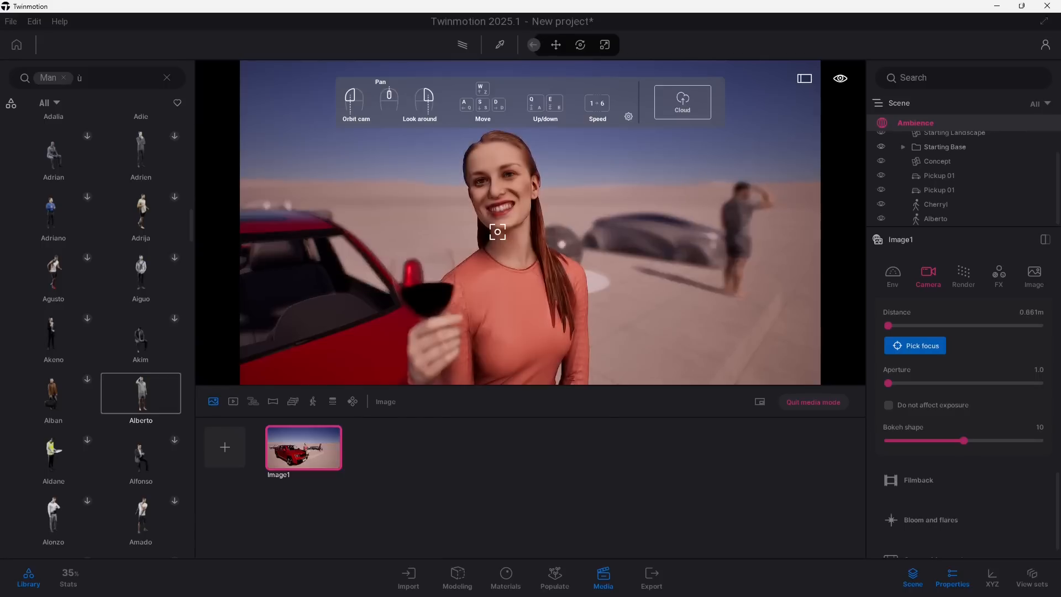
Step: Shift the picked focus to the standing man and to points on the ground behind the seated woman
click(743, 224)
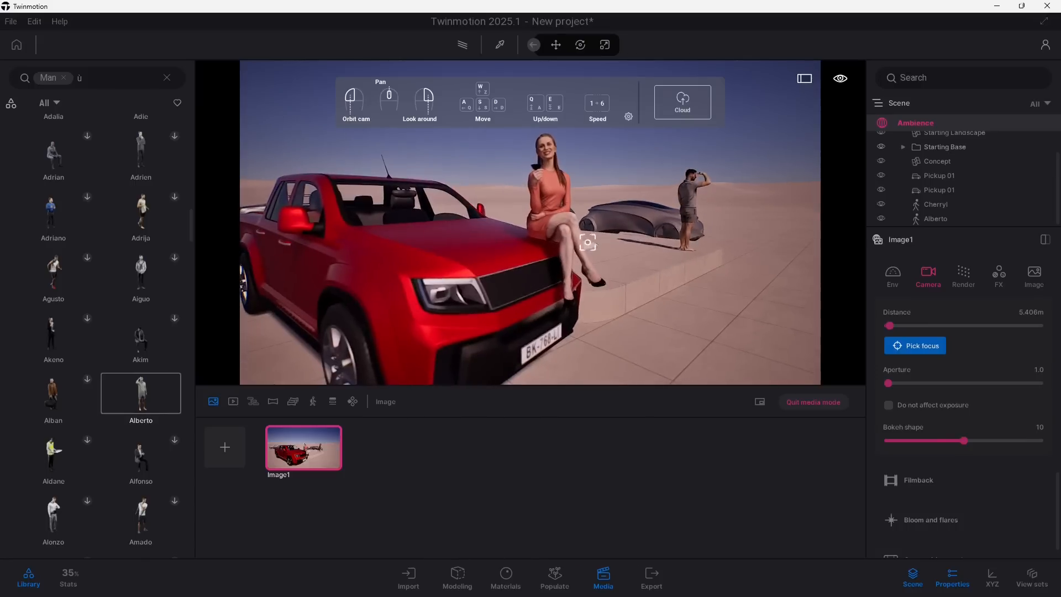
click(590, 254)
key(q)
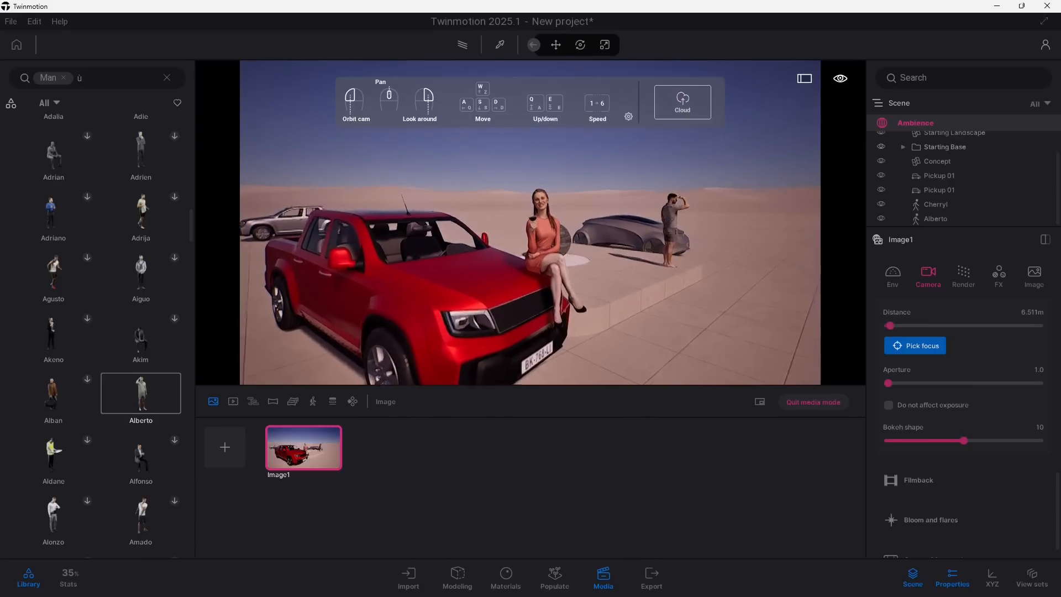
click(591, 278)
key(w)
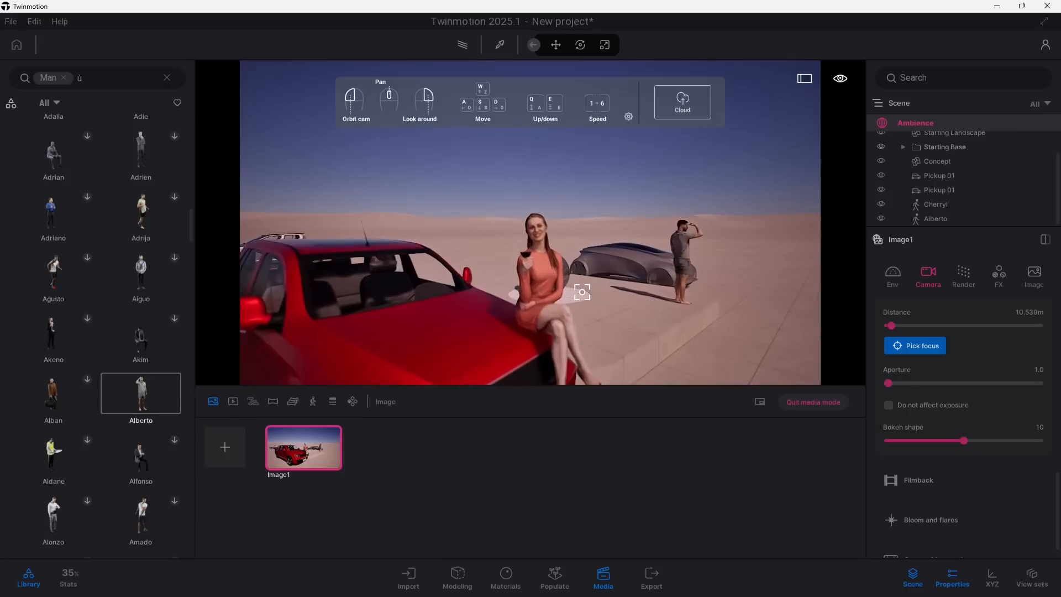
key(q)
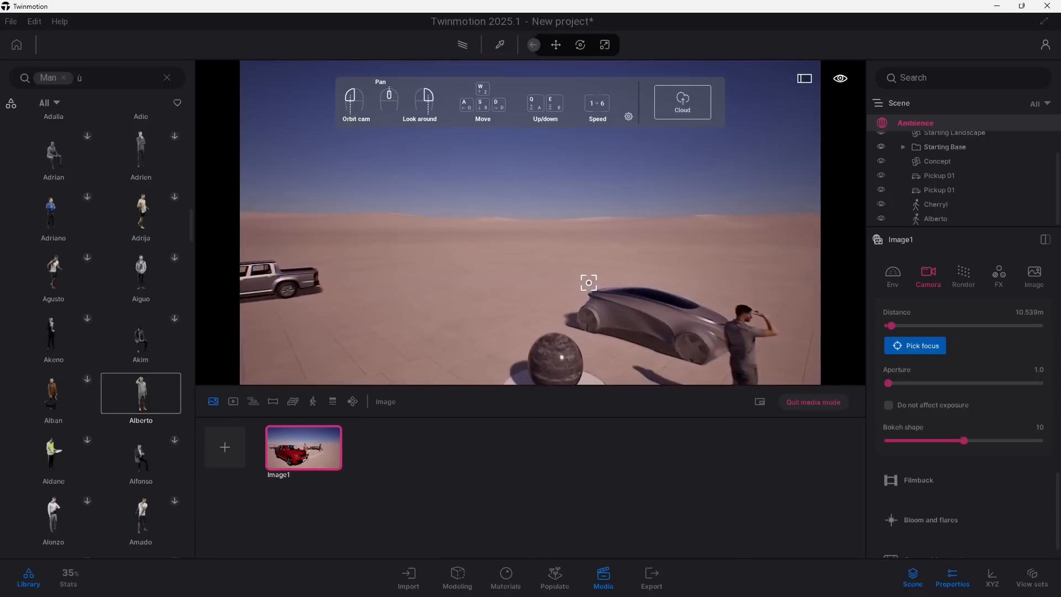
key(e)
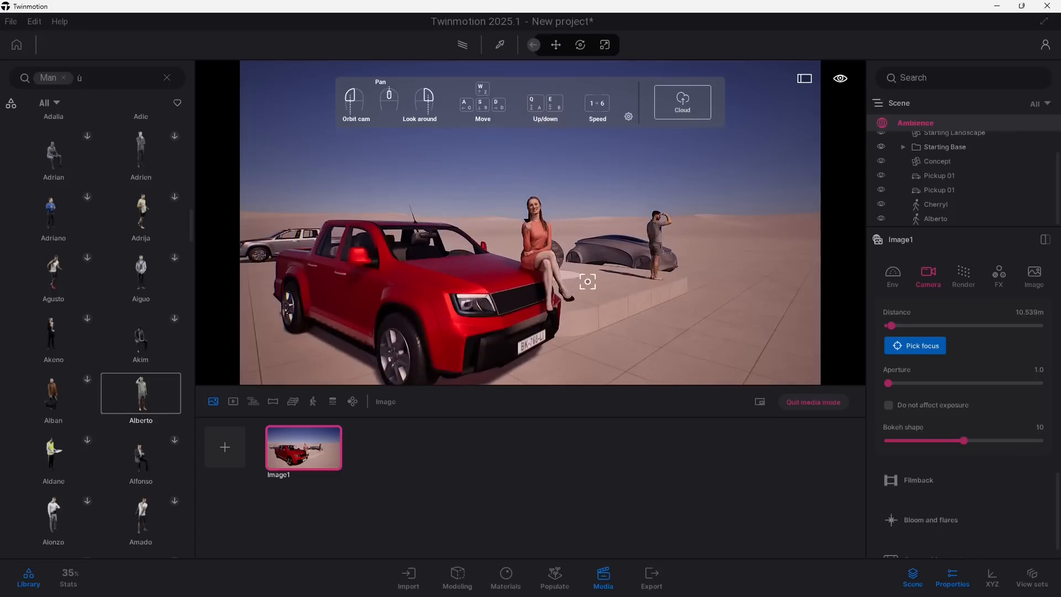
Step: Refocus on the seated woman by picking her torso, once from farther away and once from nearer
click(543, 232)
key(w)
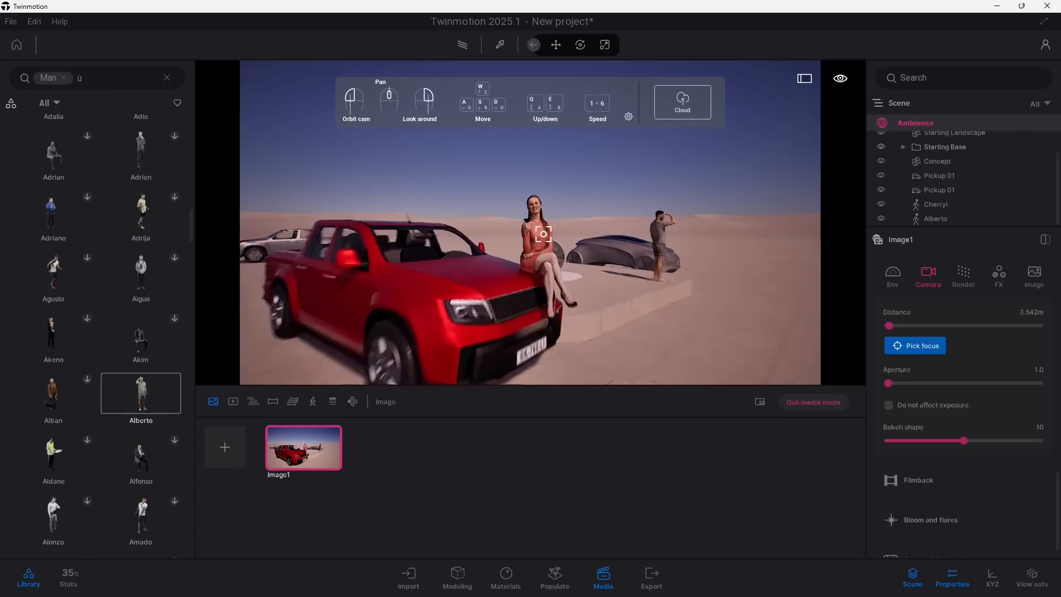
click(543, 233)
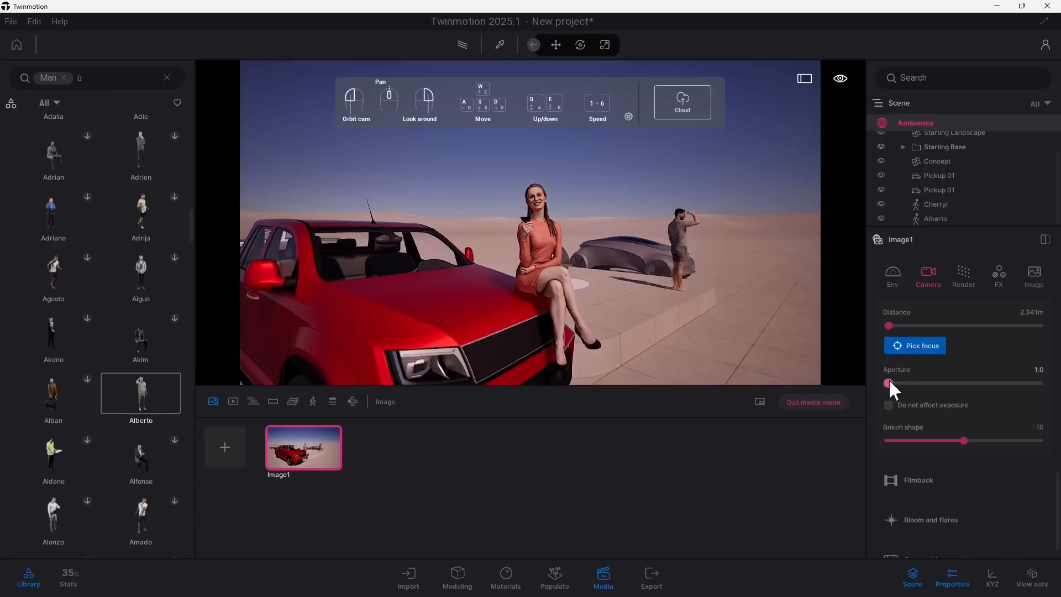
key(w)
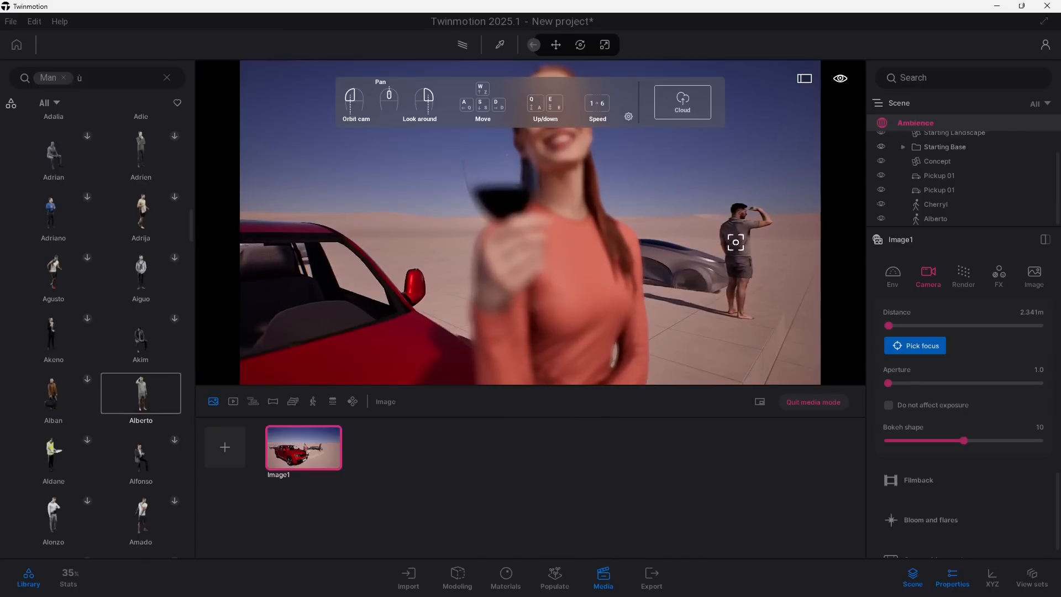
Step: Raise the depth-of-field aperture to 3.5 and enable the option that keeps the aperture from affecting exposure
drag(884, 383, 930, 382)
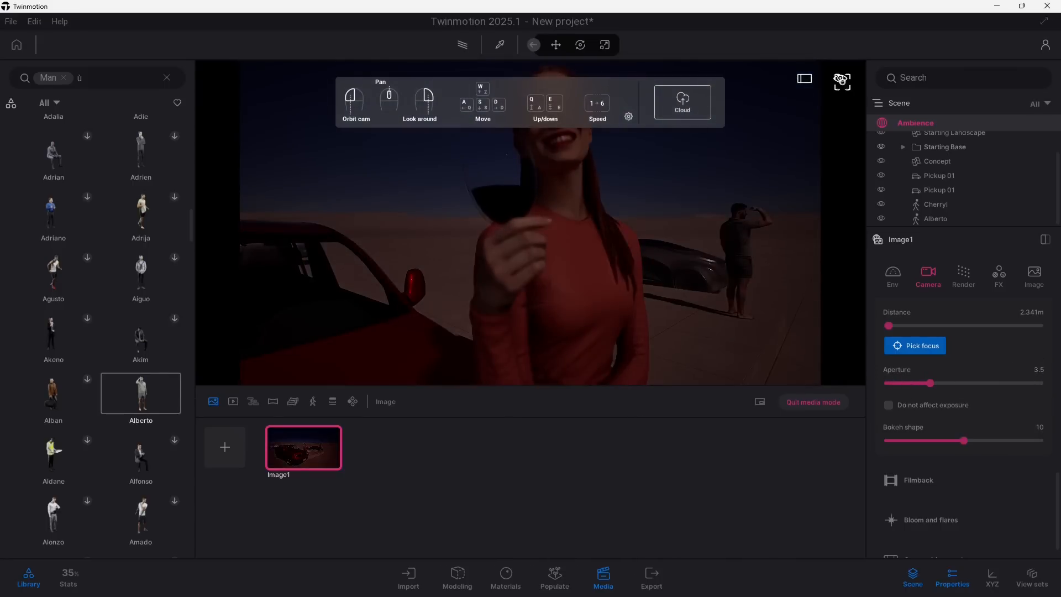
mouse_move(839, 79)
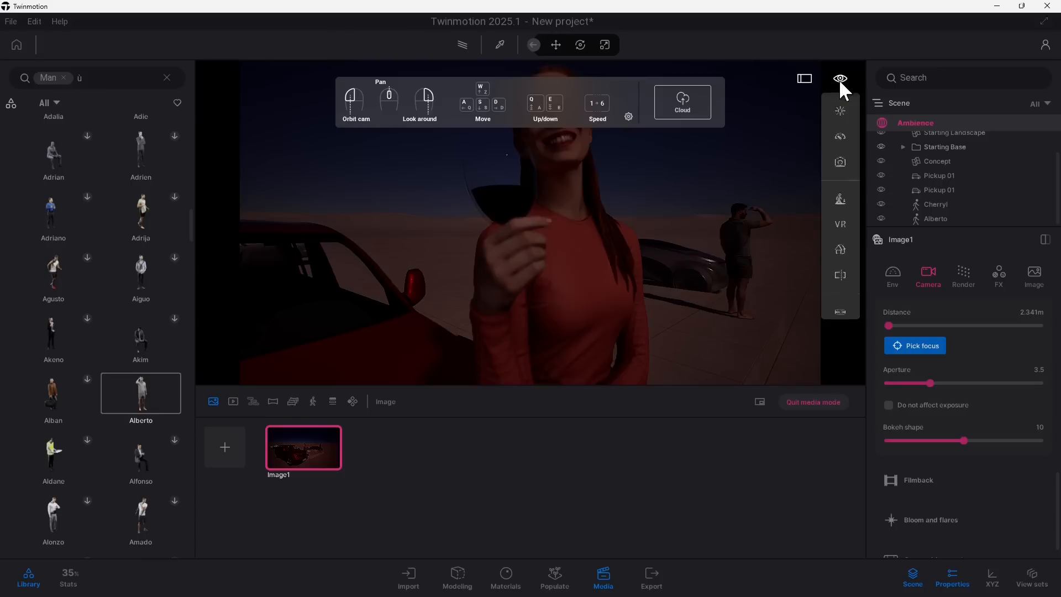
mouse_move(841, 307)
click(796, 305)
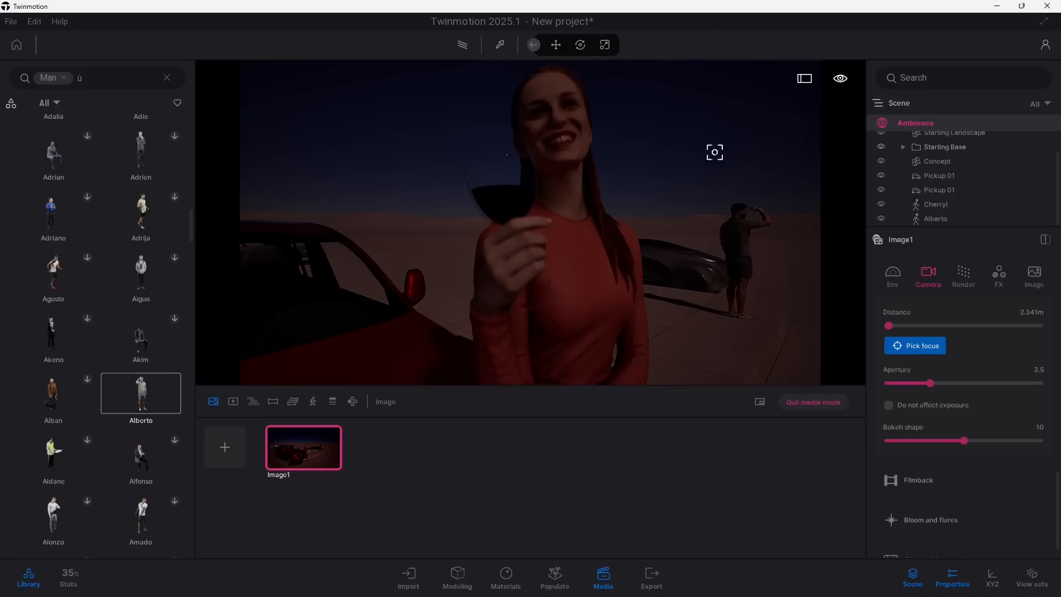
click(886, 405)
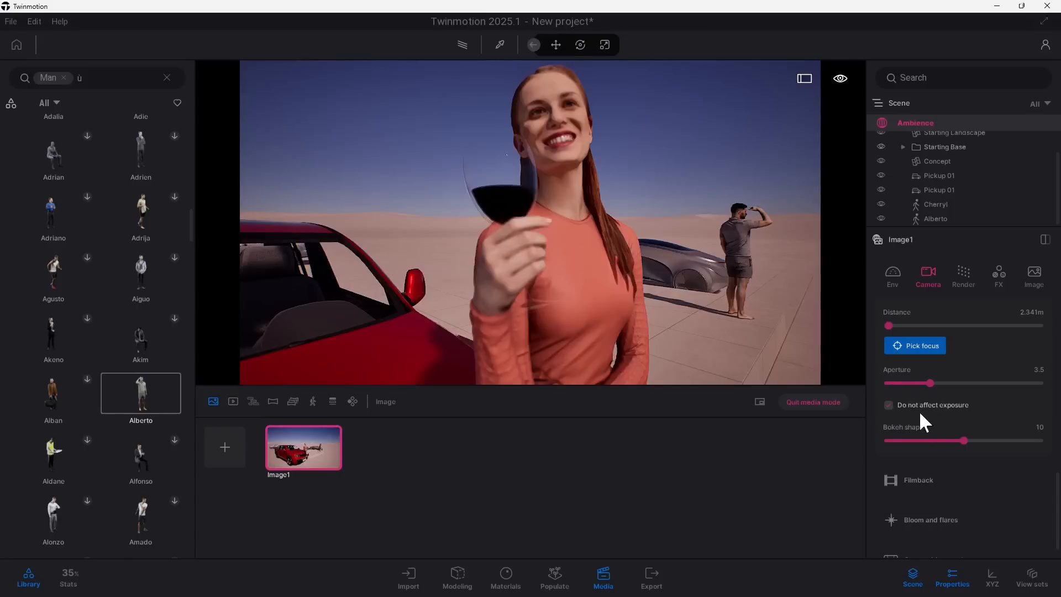
Step: Set the aperture to 1.0, pick the focus on the standing man, and refocus on the seated woman's torso
drag(931, 383, 888, 383)
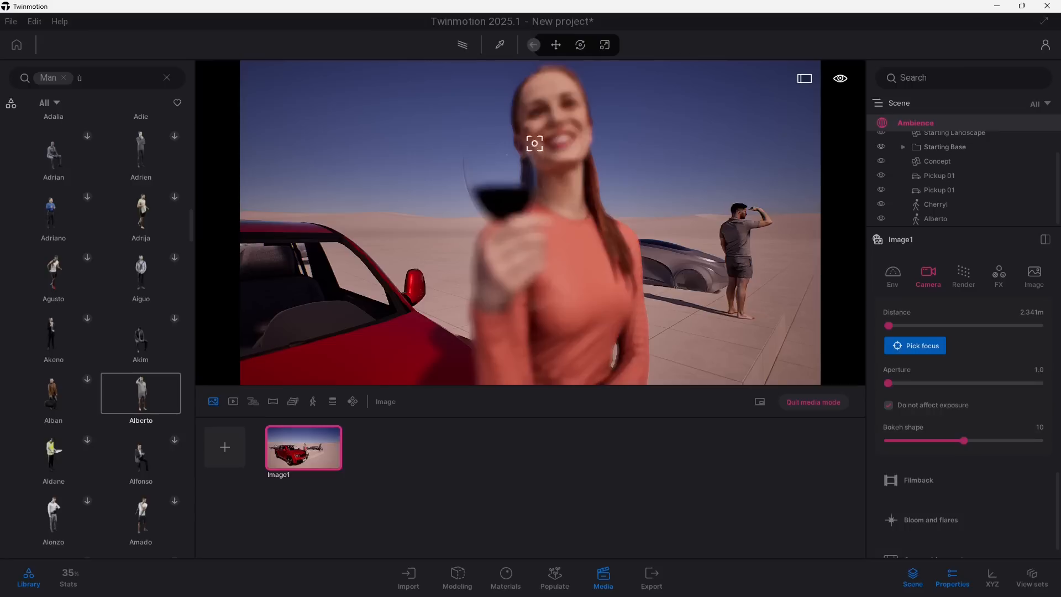
click(739, 239)
click(907, 346)
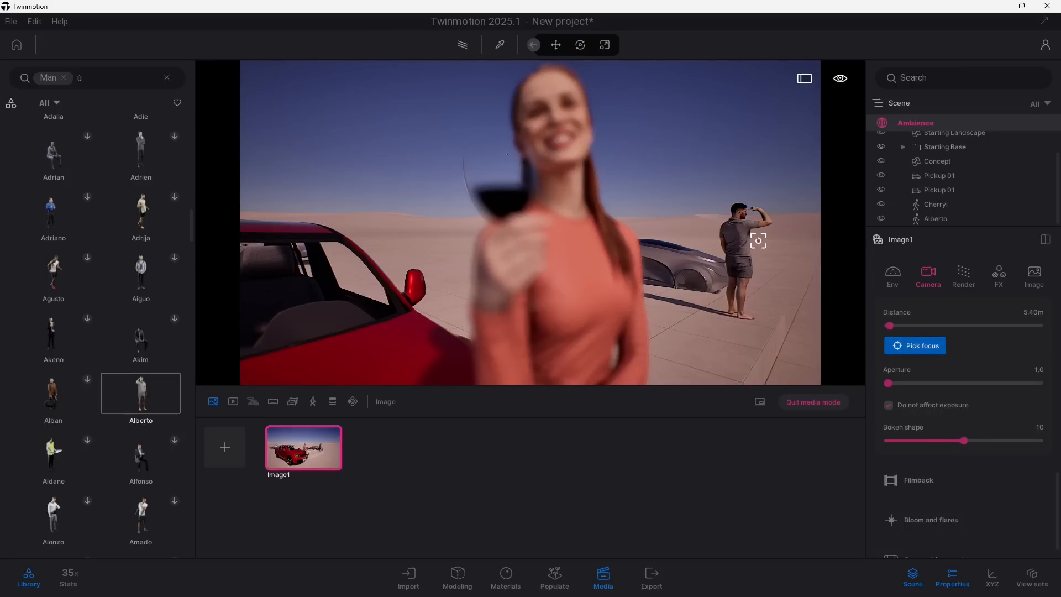
click(554, 243)
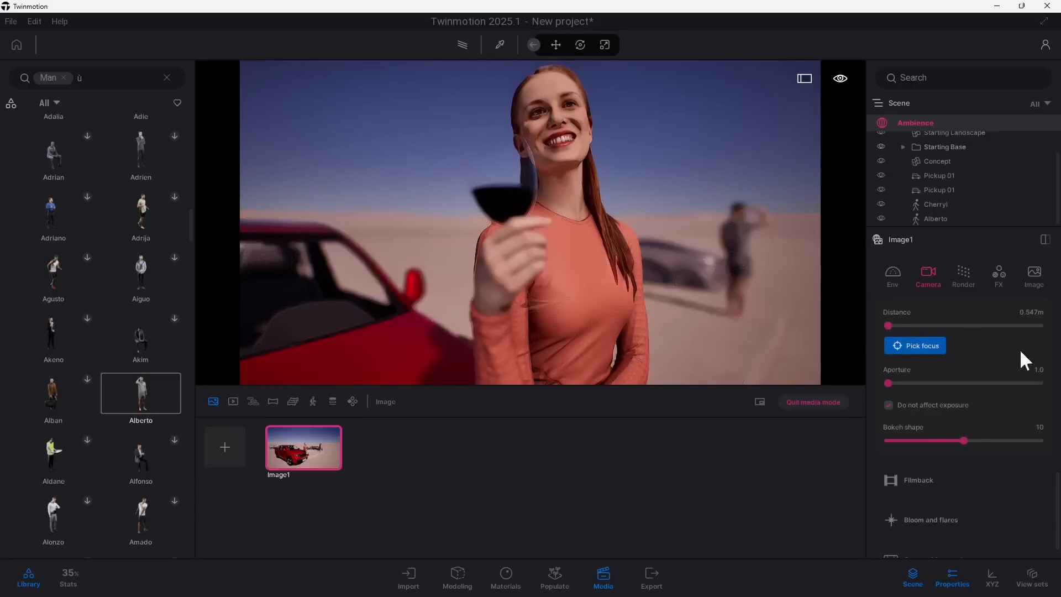
Step: Try a depth-of-field aperture of 6.6 and return it to 1.0
drag(887, 382, 982, 394)
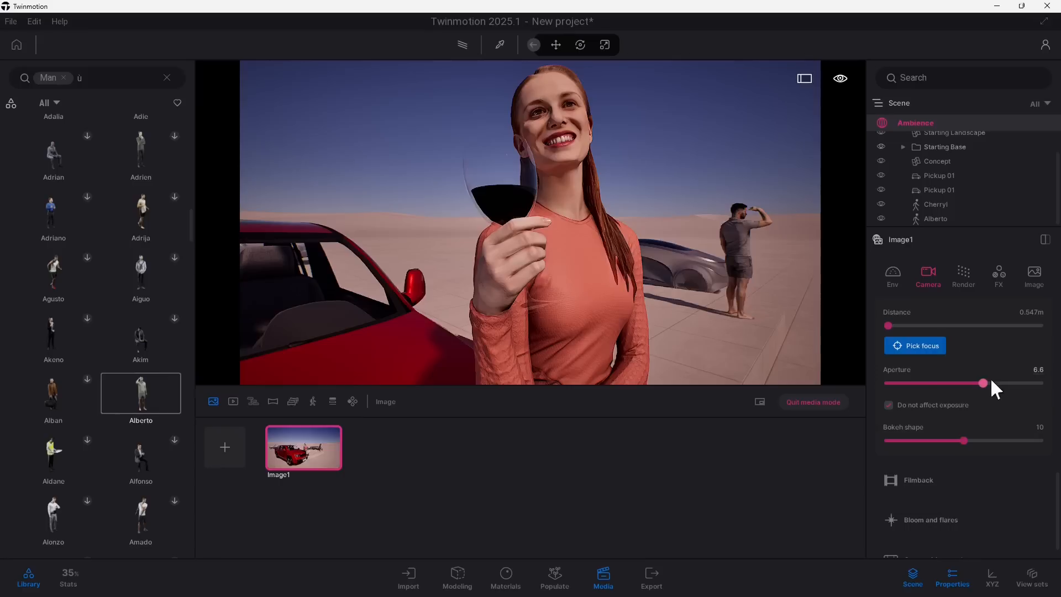
drag(1002, 385, 888, 383)
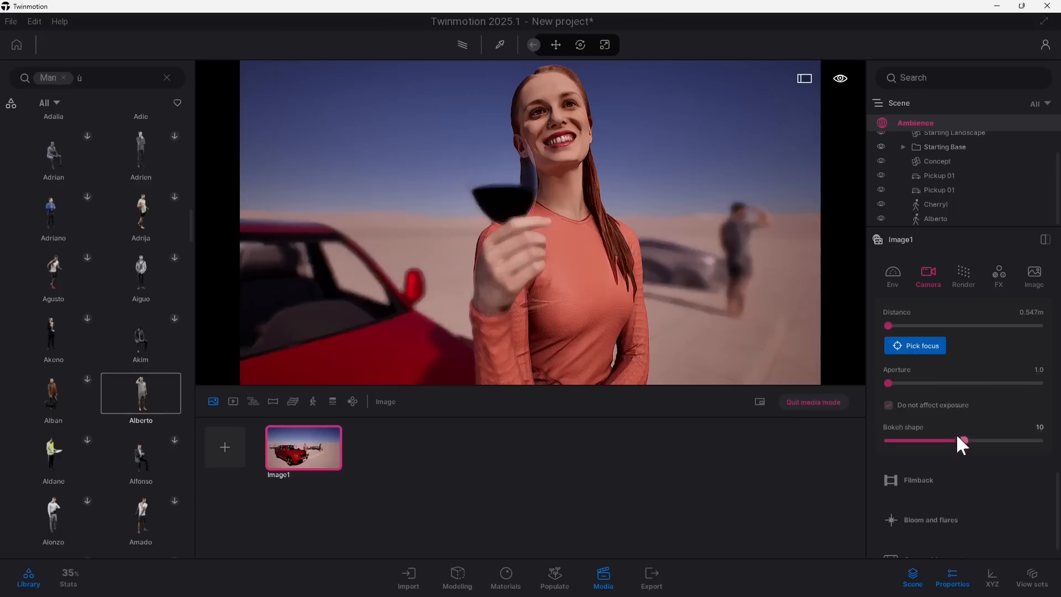
Step: Set the bokeh shape to 15 and check the blur by focusing on the standing man and back on the woman
drag(955, 440, 1023, 440)
scroll(921, 385, down, 1)
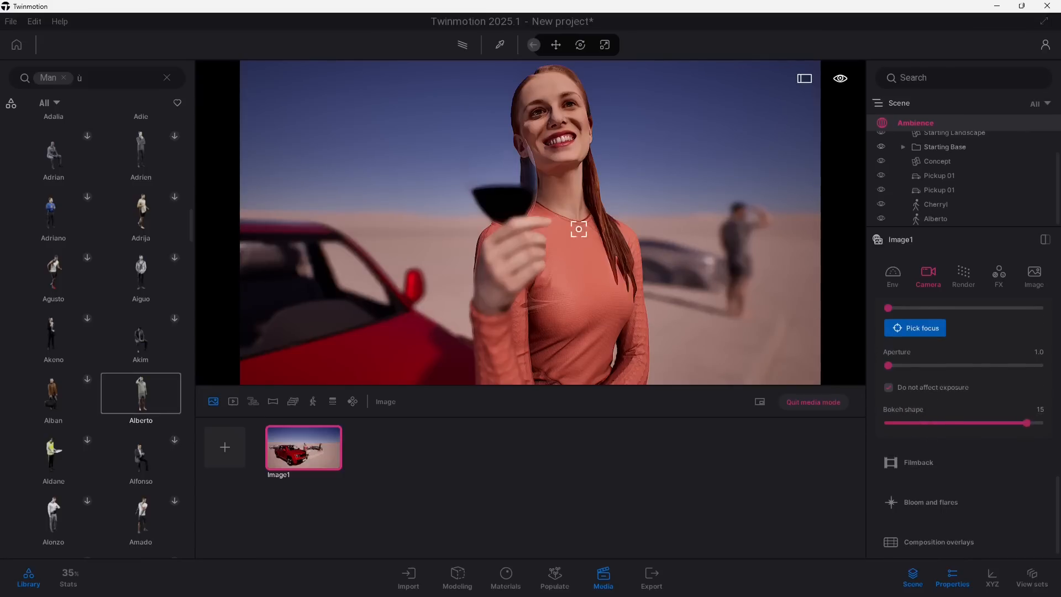
click(734, 227)
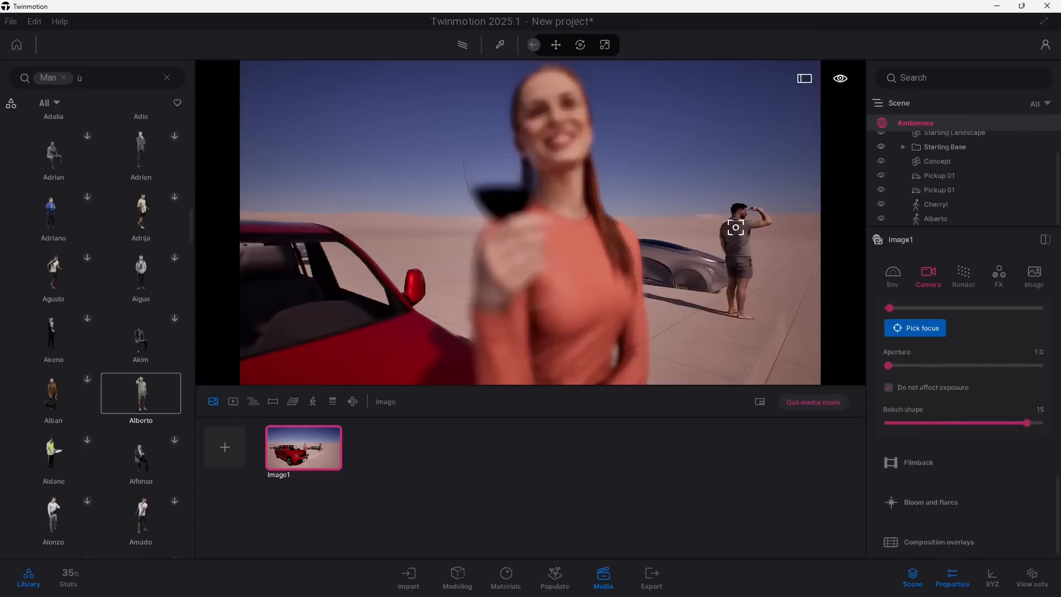
click(562, 213)
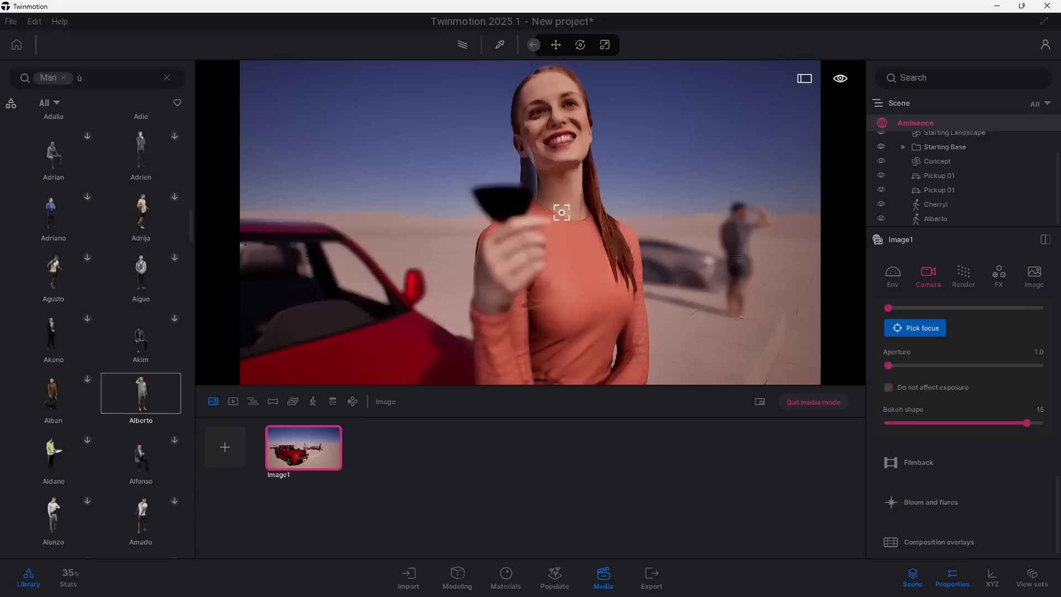
Step: Enable the camera's filmback and choose the 16:9 Digital Film preset
scroll(942, 477, down, 1)
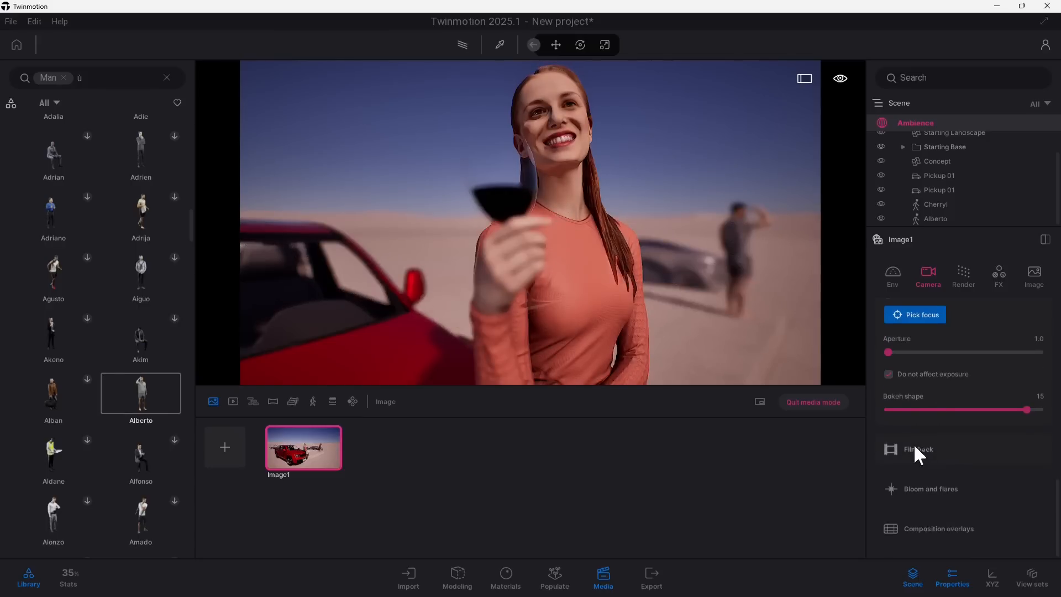
click(915, 448)
click(890, 407)
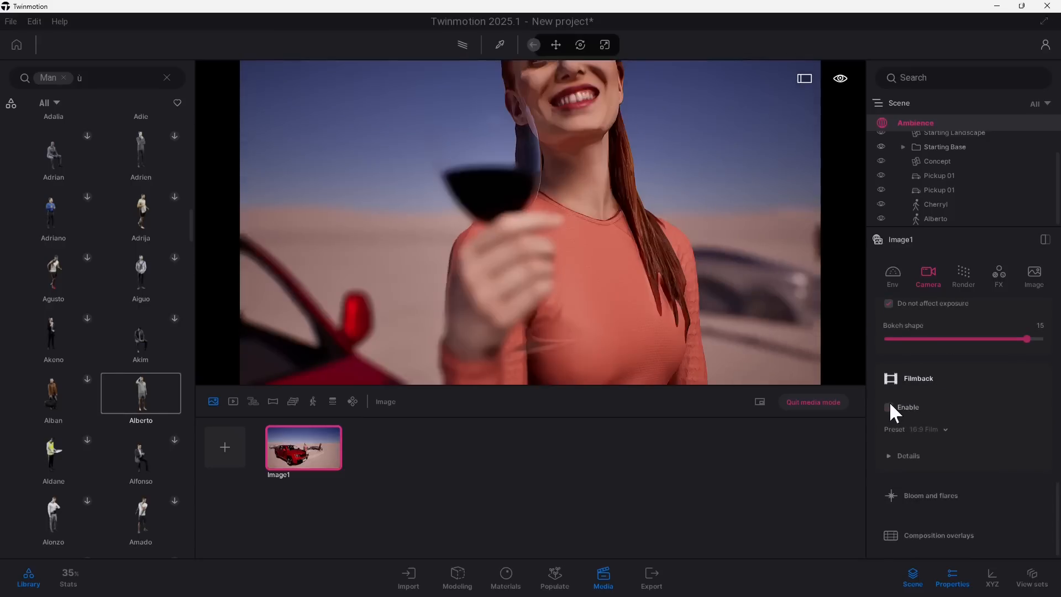
click(940, 430)
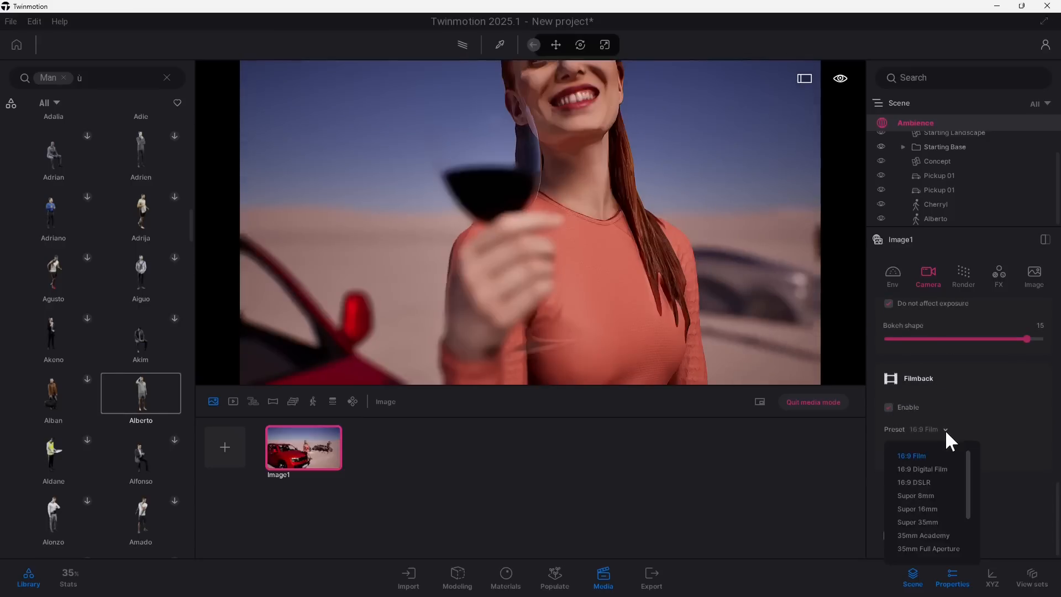
click(932, 469)
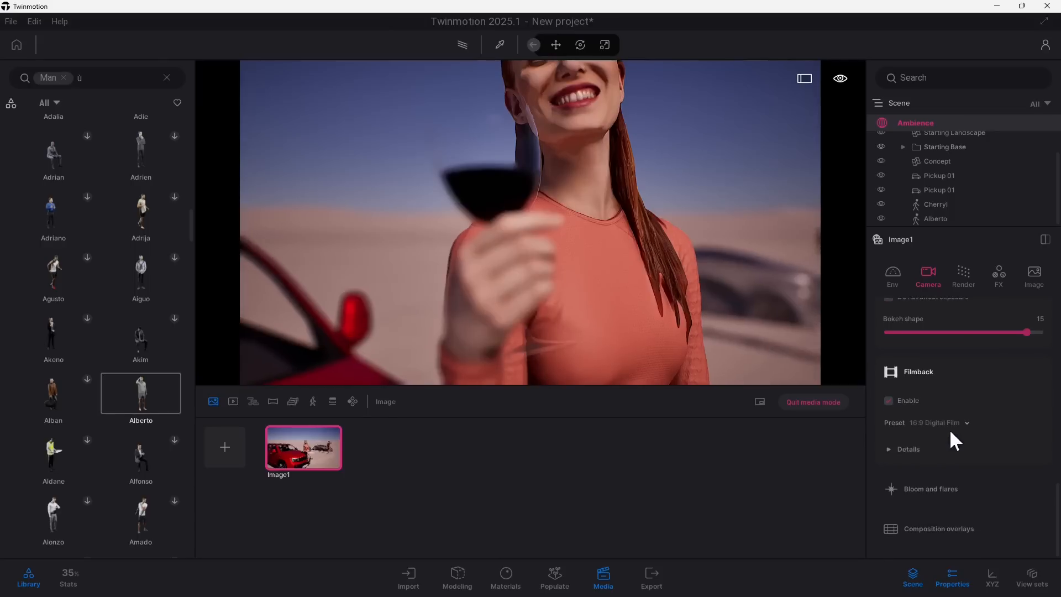
Step: Try the Super 8mm and 35mm Full Aperture filmback presets
click(950, 425)
click(922, 489)
click(933, 428)
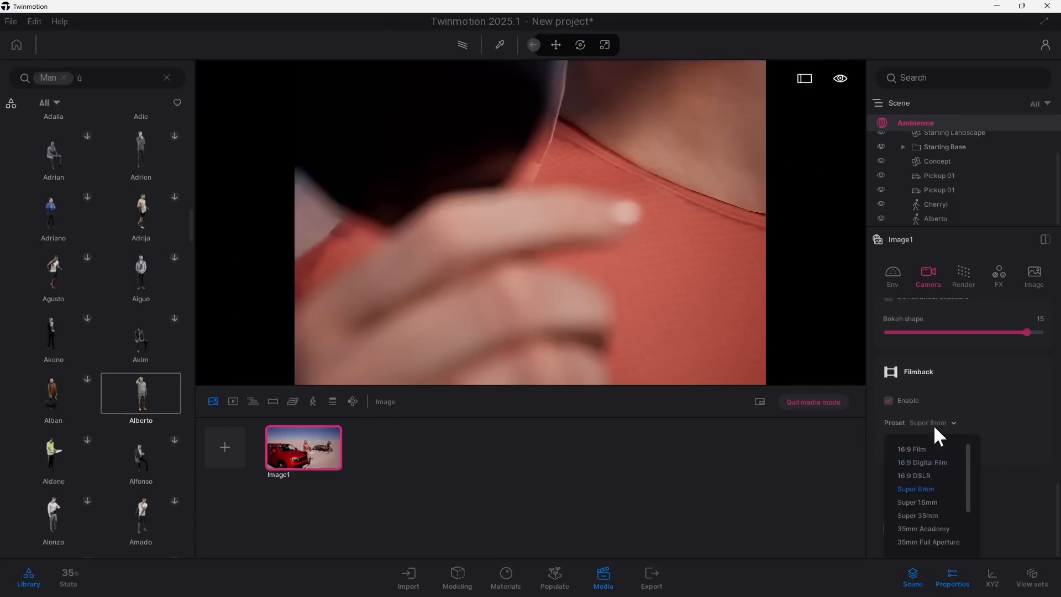
click(944, 421)
scroll(931, 500, down, 2)
click(931, 505)
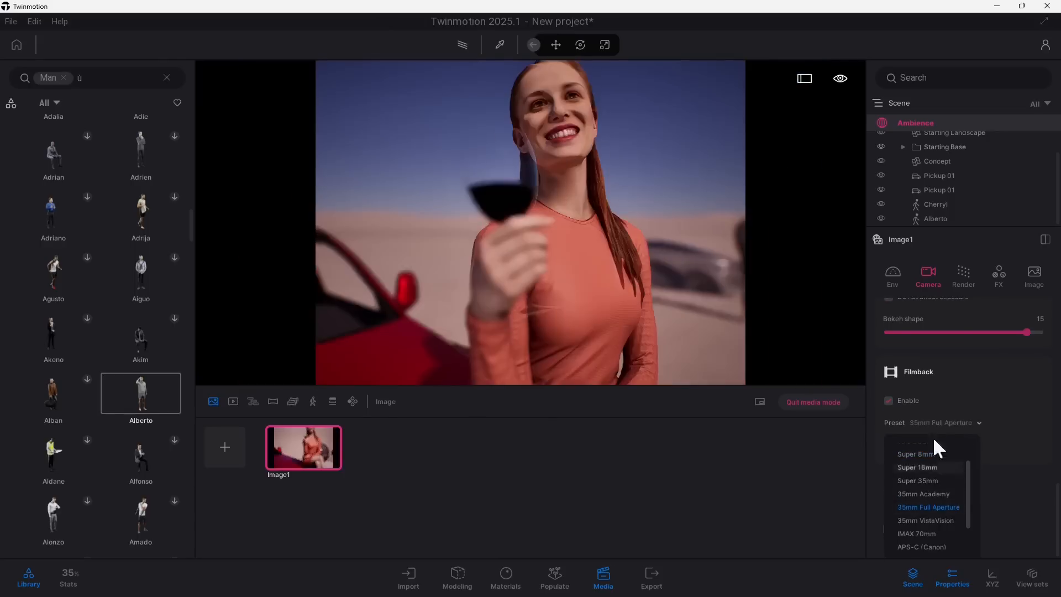
click(935, 420)
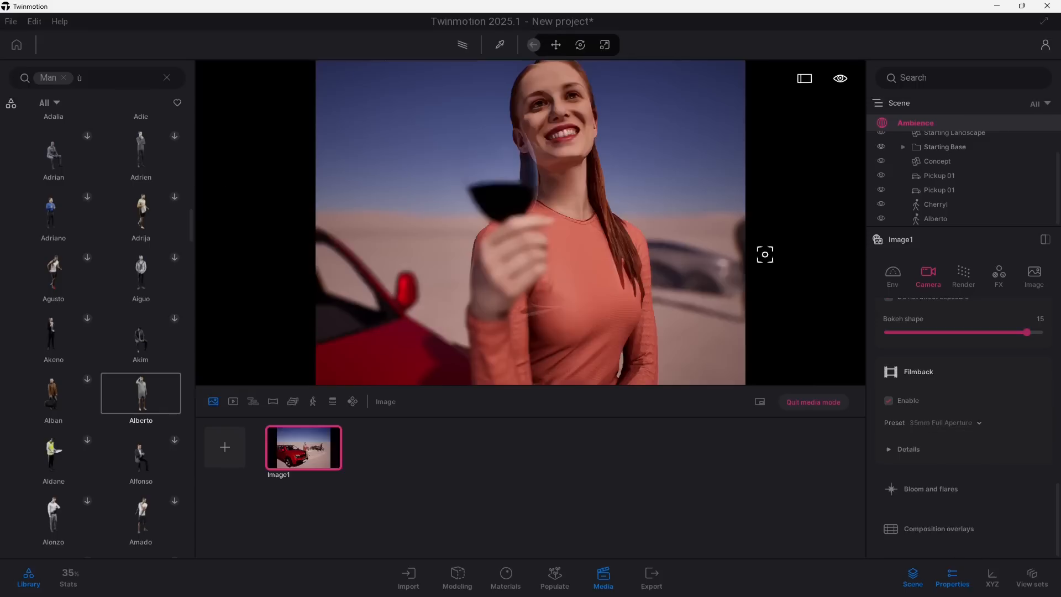
Step: Try the IMAX 70mm, APS-C (Canon) and Full Frame DSLR filmback presets
click(959, 426)
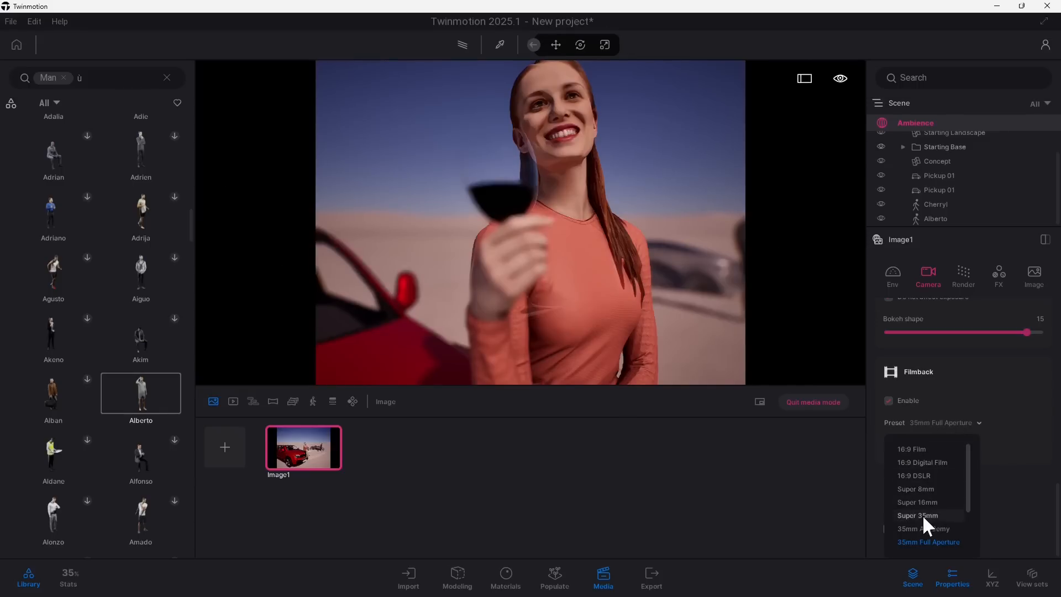
scroll(928, 536, down, 1)
click(932, 531)
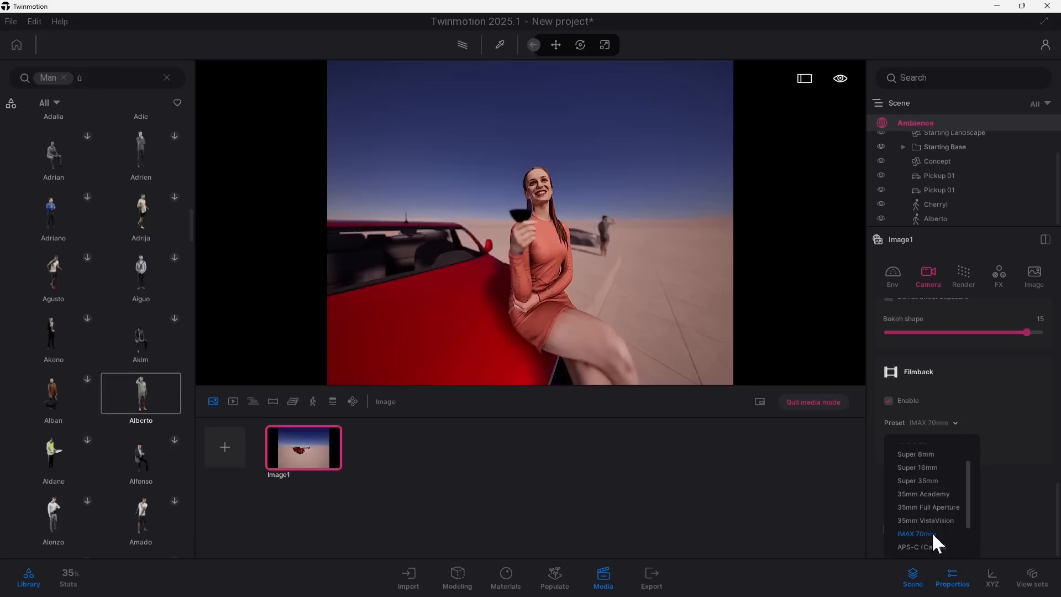
scroll(935, 506, down, 1)
click(931, 515)
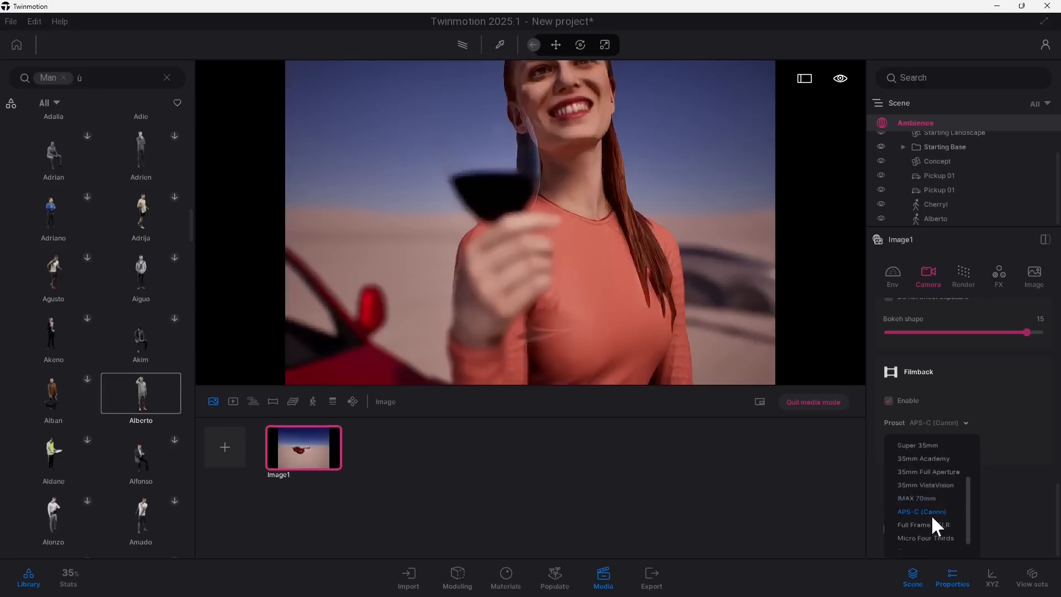
scroll(931, 515, down, 1)
click(931, 515)
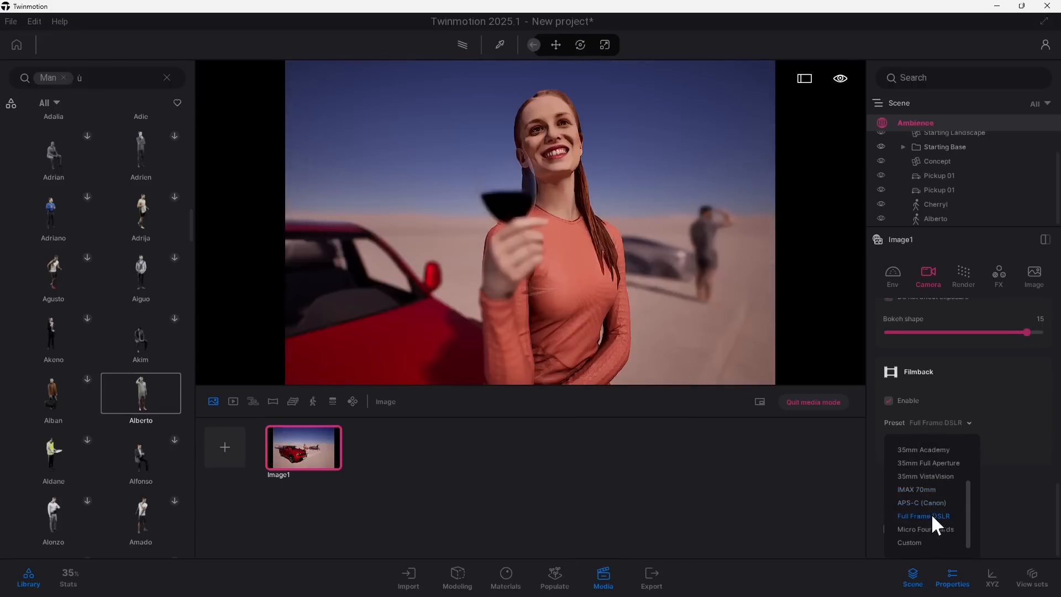
Step: Try the Micro Four Thirds and Custom filmback presets, and compare the framing with filmback turned off and on again
click(924, 529)
click(919, 541)
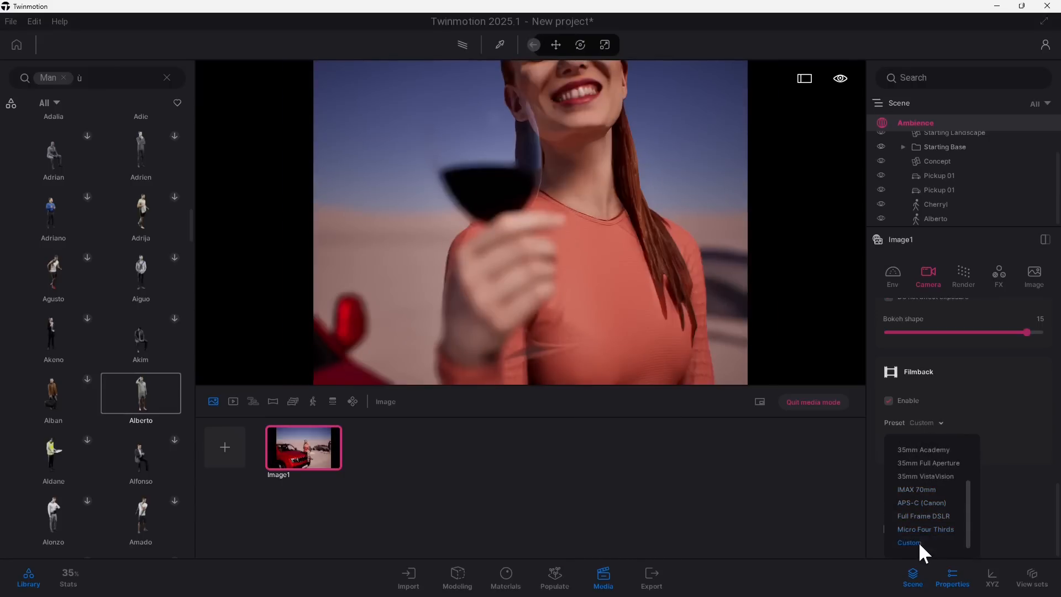
click(906, 400)
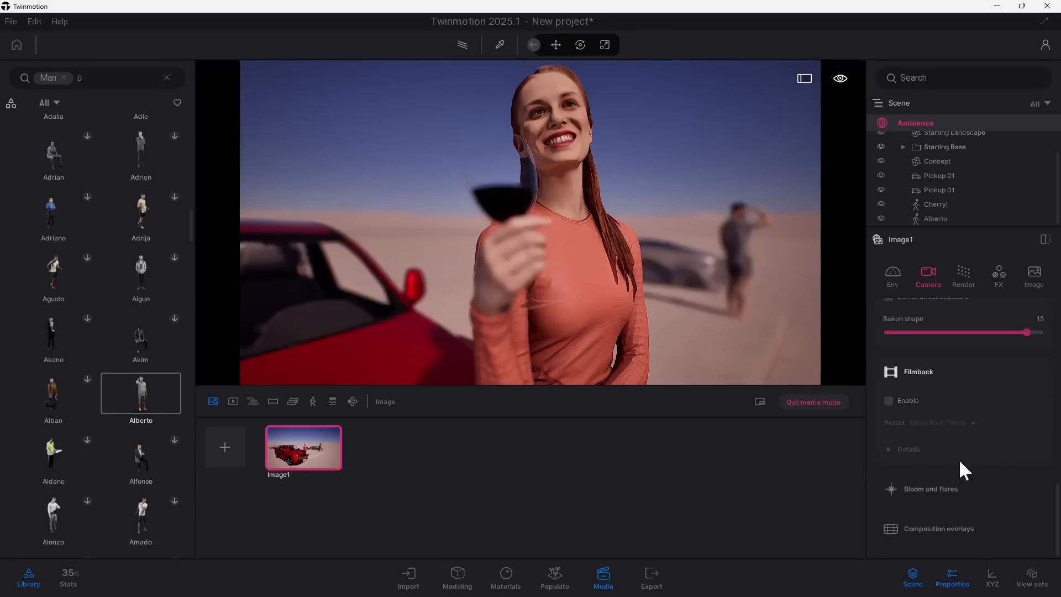
click(889, 401)
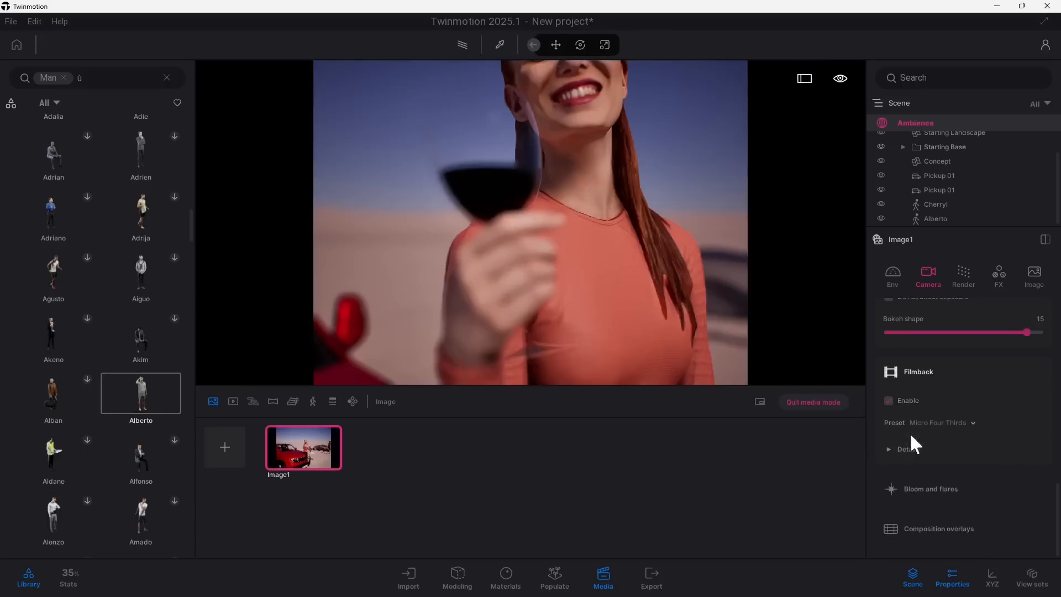
Step: Switch the filmback preset to Custom and set the sensor width to 35.08 mm and the sensor height to 12.12 mm
click(887, 448)
click(928, 422)
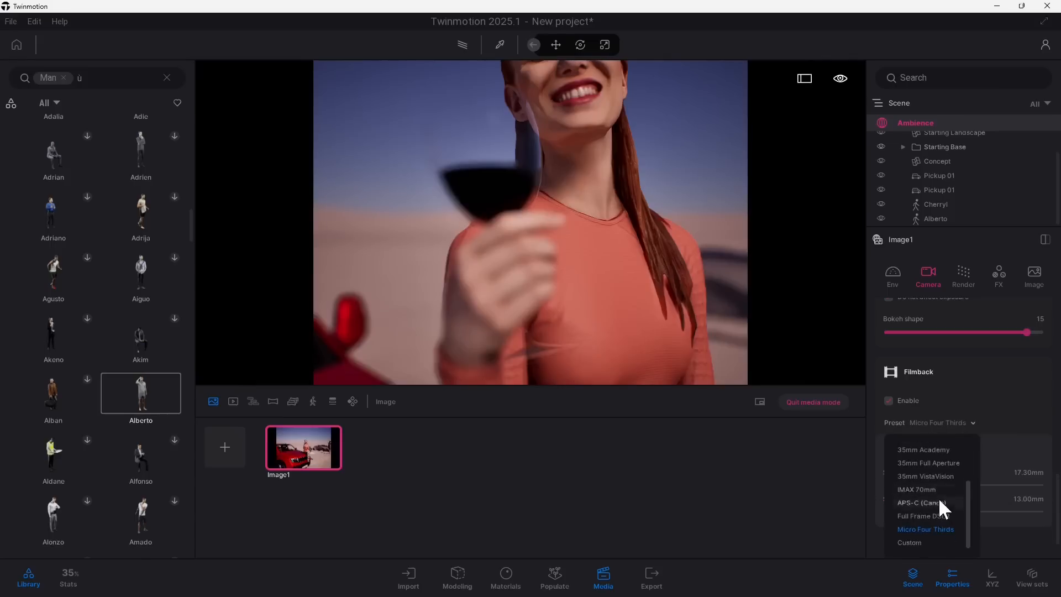
click(1002, 462)
click(899, 449)
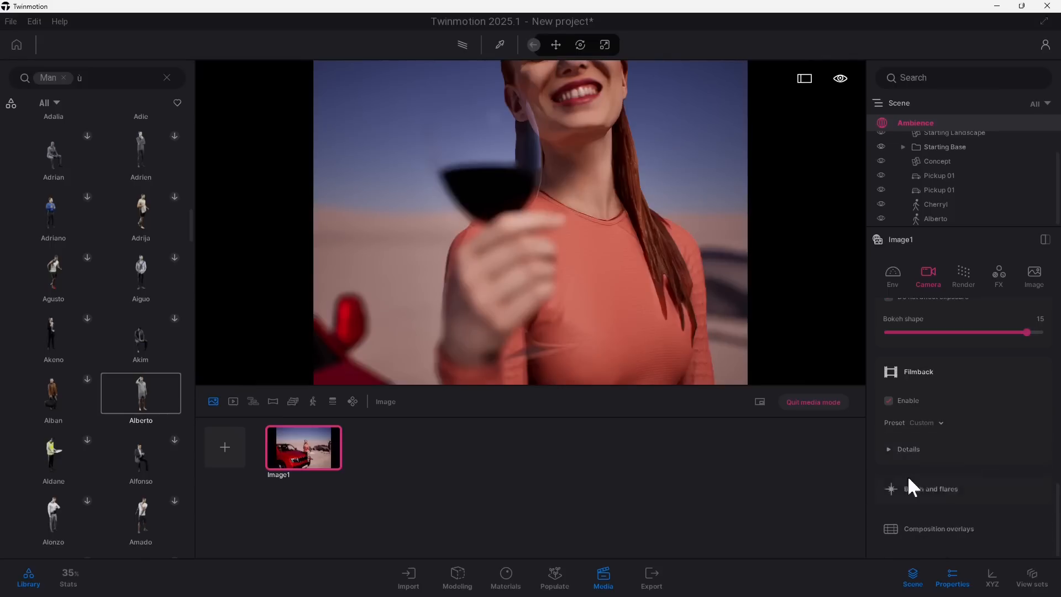
click(896, 450)
drag(921, 484, 905, 510)
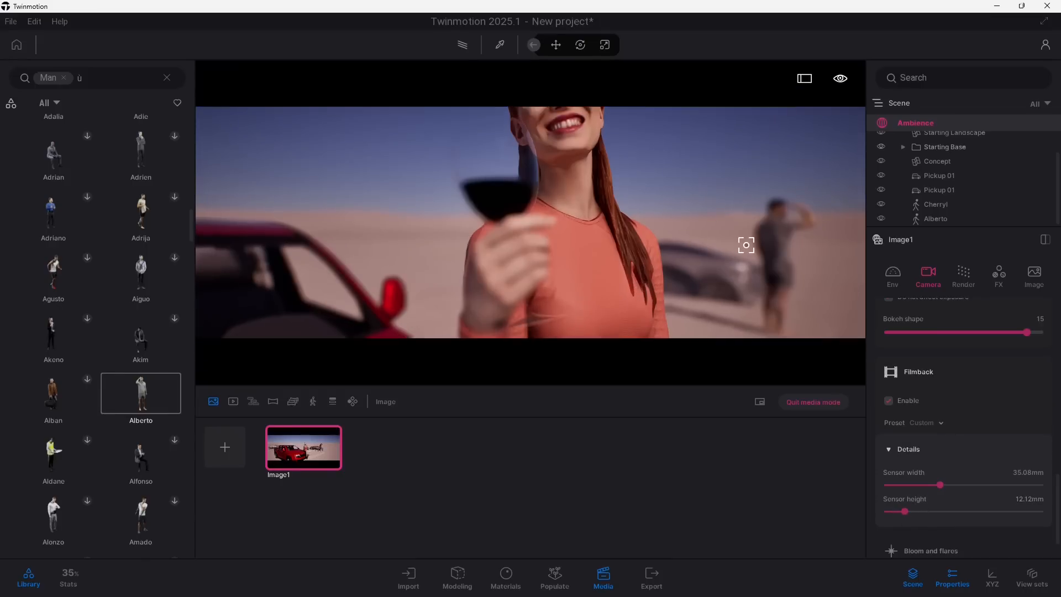
Step: Raise the depth-of-field aperture to 1.9 for a slightly sharper background
scroll(906, 446, down, 2)
scroll(919, 449, up, 4)
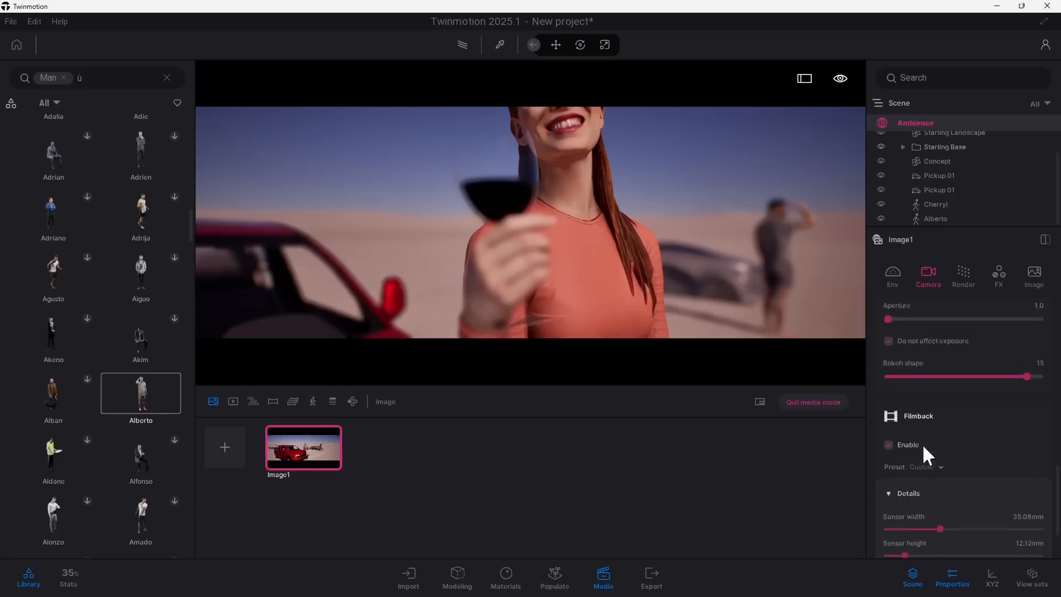
scroll(928, 436, up, 1)
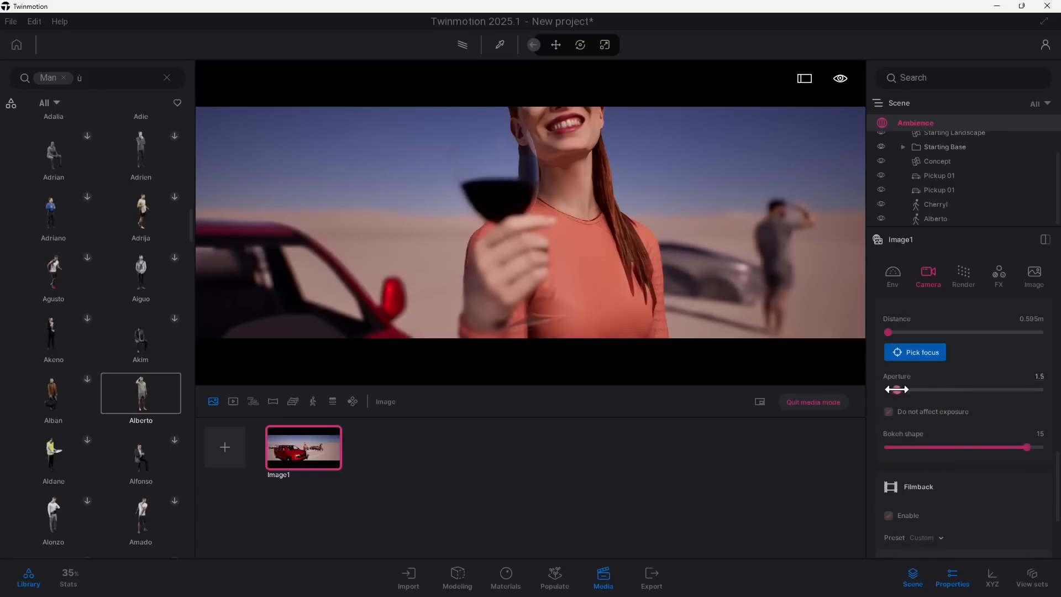
drag(886, 391, 901, 406)
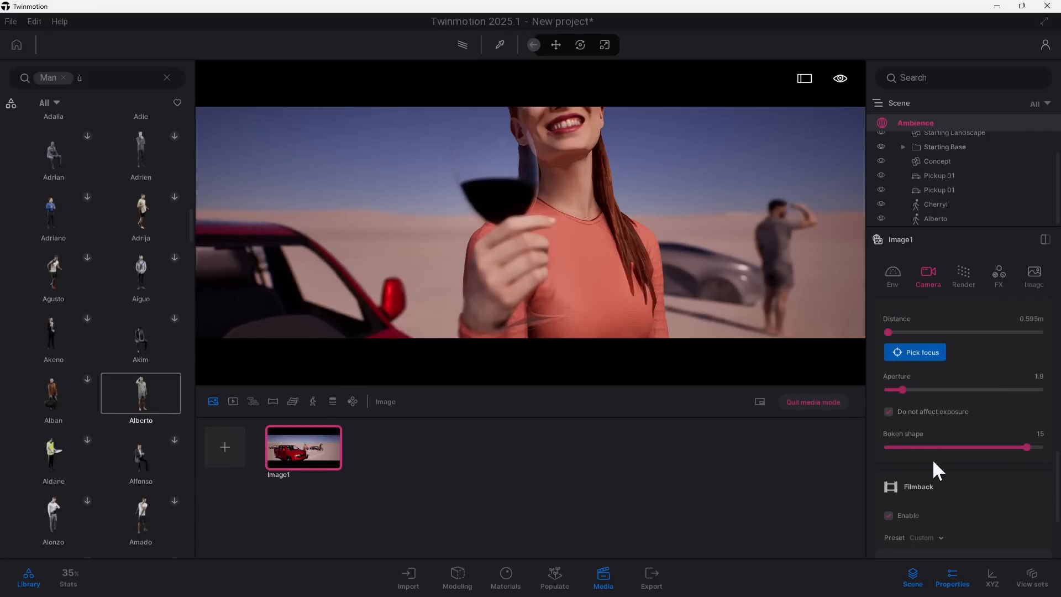
Step: Set the bloom intensity to 25.72 and choose the third texture in the second row of bloom textures
scroll(935, 462, down, 4)
click(931, 489)
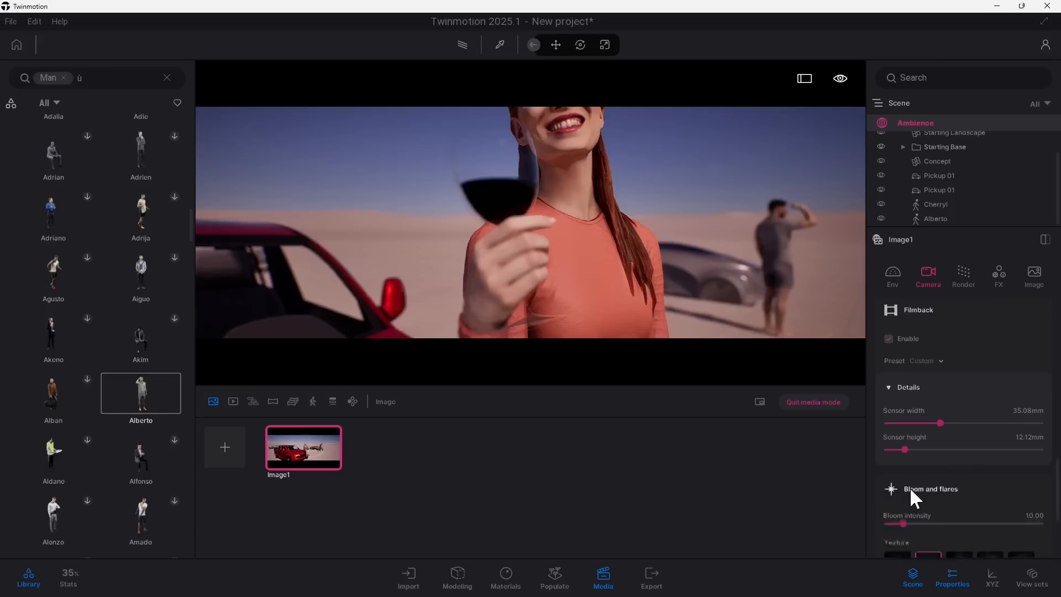
scroll(912, 476, down, 2)
mouse_move(934, 459)
mouse_down()
mouse_move(972, 455)
mouse_move(912, 457)
mouse_move(926, 458)
mouse_up()
scroll(924, 459, down, 2)
mouse_move(934, 476)
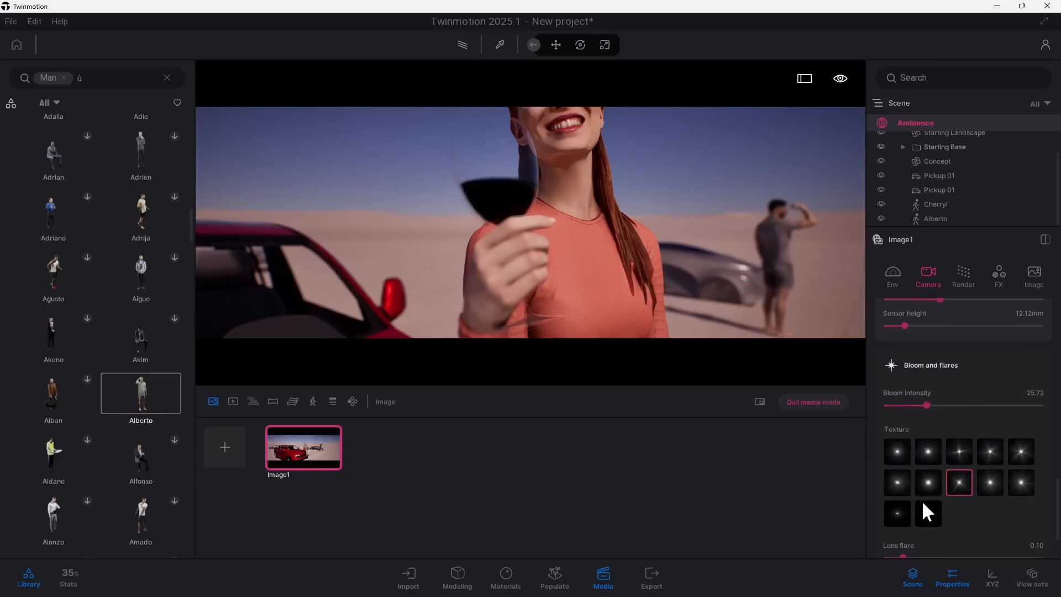
Step: Raise the lens flare strength to 0.66
scroll(912, 500, down, 1)
drag(904, 502, 990, 505)
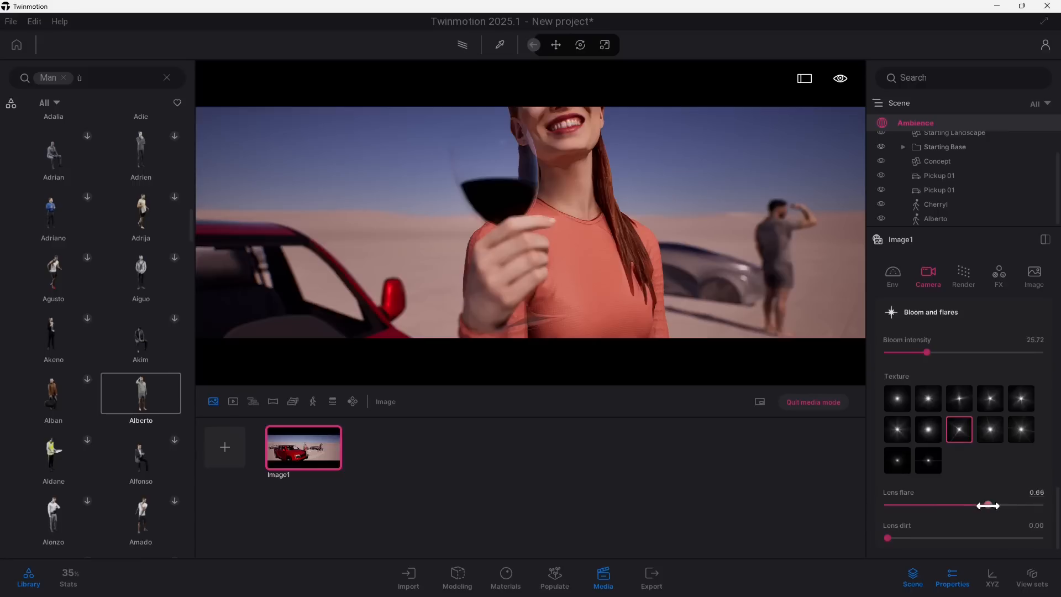
Step: Set the lens dirt to 53.99 and raise the lens flare strength to 0.83
drag(889, 537, 970, 537)
drag(991, 505, 1013, 505)
scroll(956, 475, down, 1)
scroll(912, 489, down, 1)
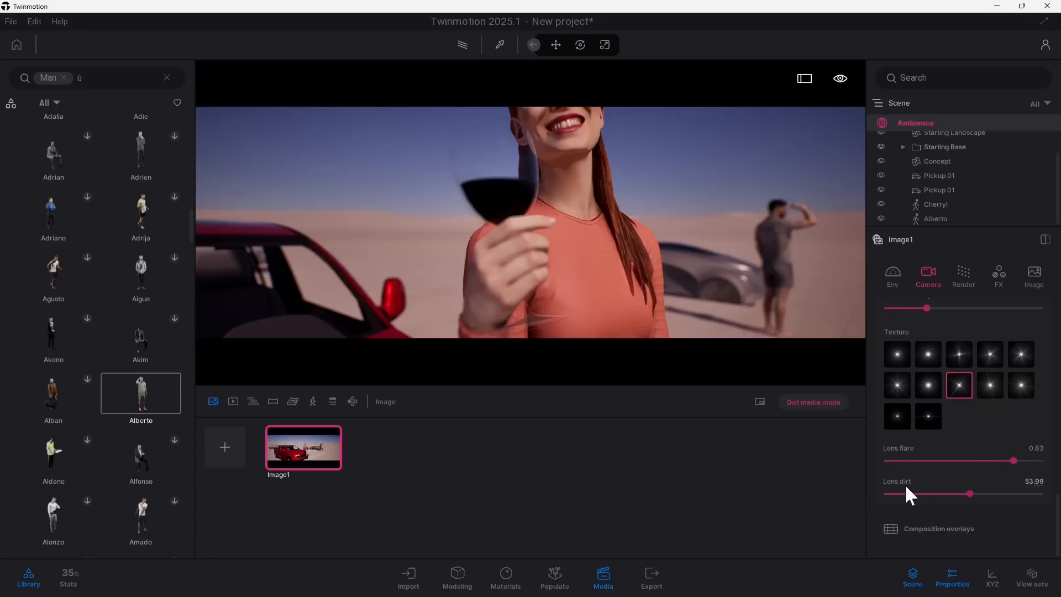
Step: Turn on the Grid composition overlay for Image1
click(897, 529)
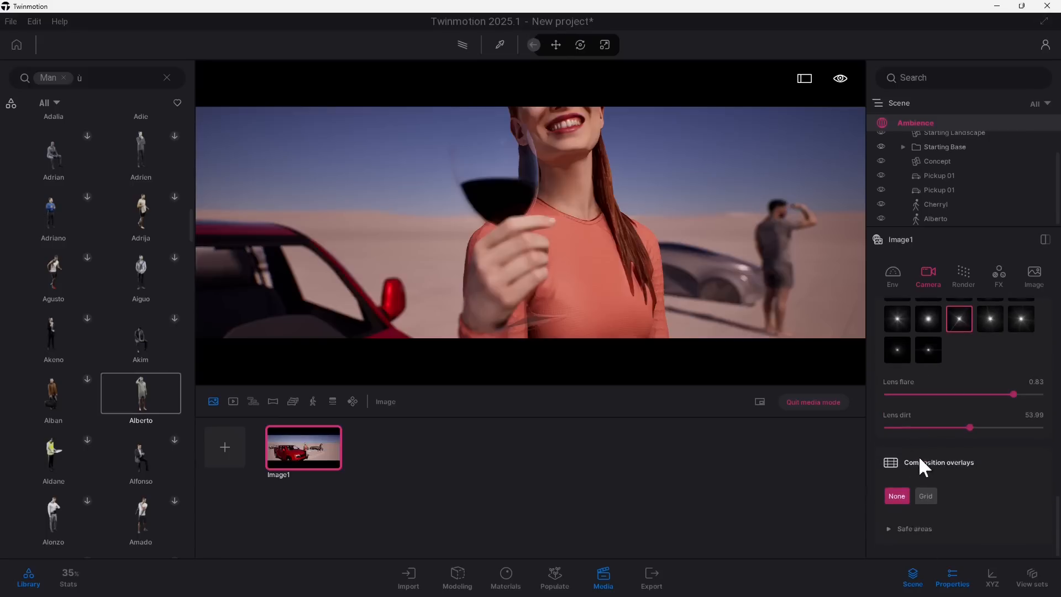
click(926, 499)
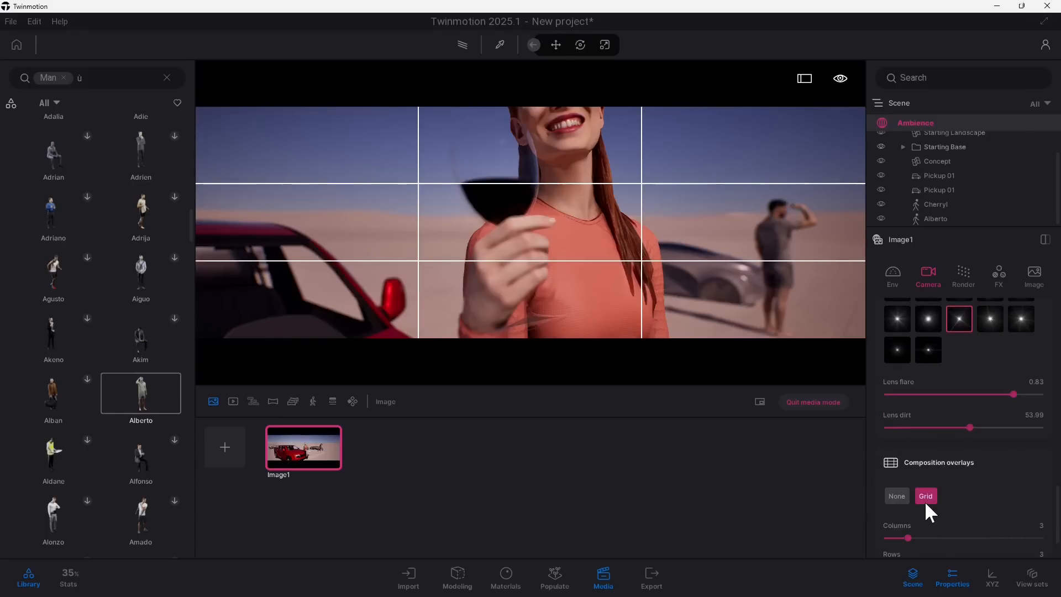
scroll(924, 501, down, 2)
mouse_move(919, 484)
mouse_down()
mouse_move(938, 486)
mouse_move(911, 492)
mouse_up()
scroll(937, 505, down, 2)
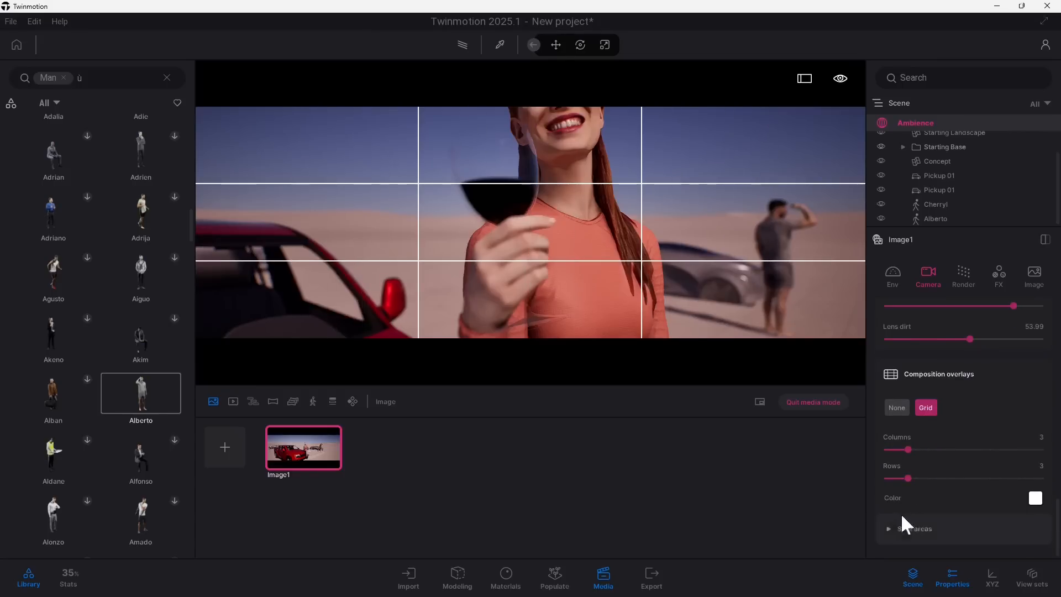
Step: Enable safe areas and set action safe to 86%, title safe to 75% and custom safe to 56%
scroll(992, 500, down, 2)
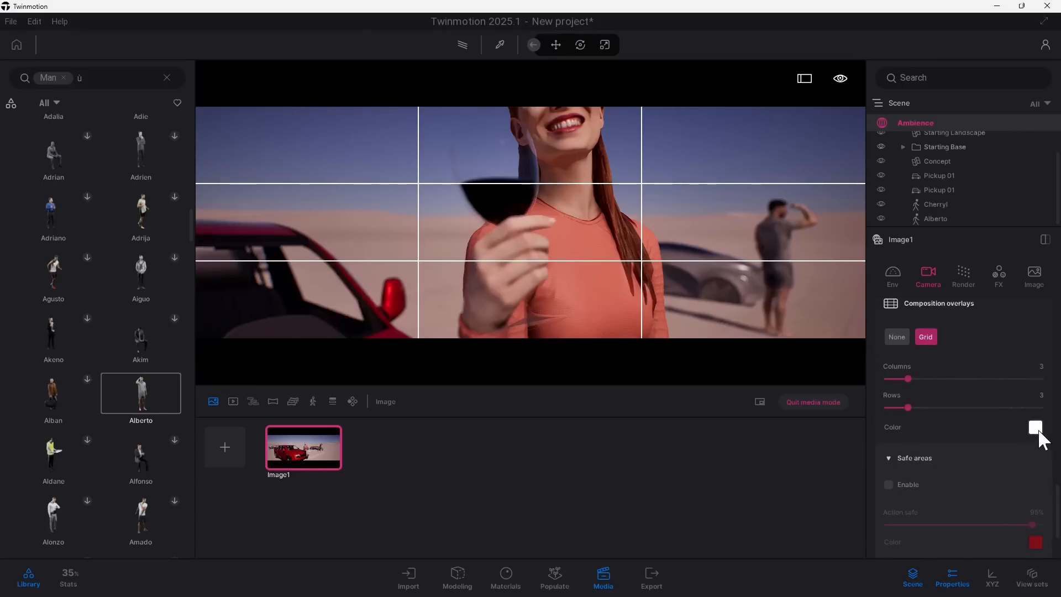
click(889, 484)
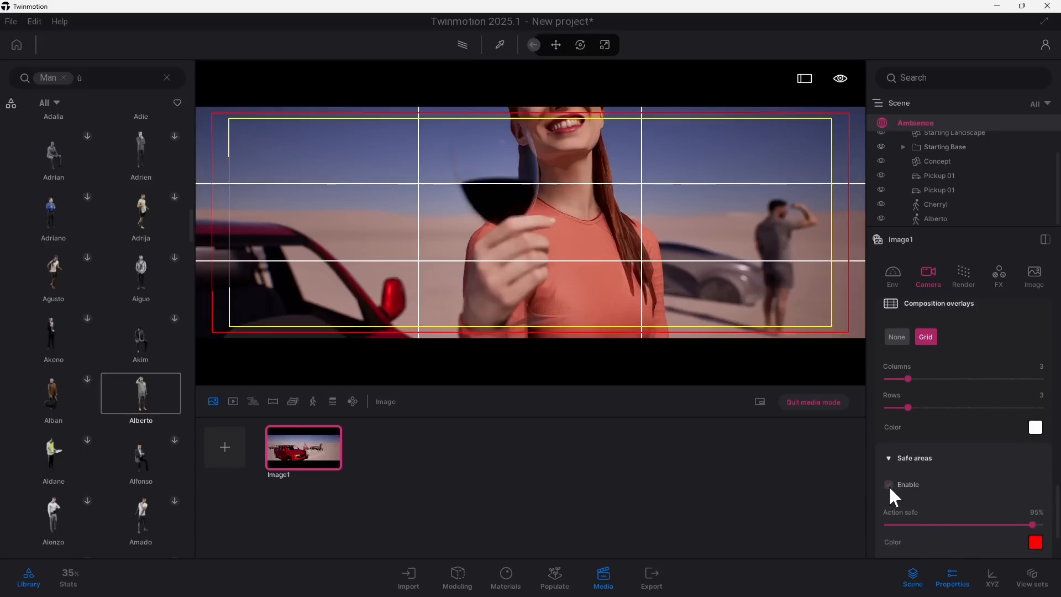
scroll(974, 488, down, 2)
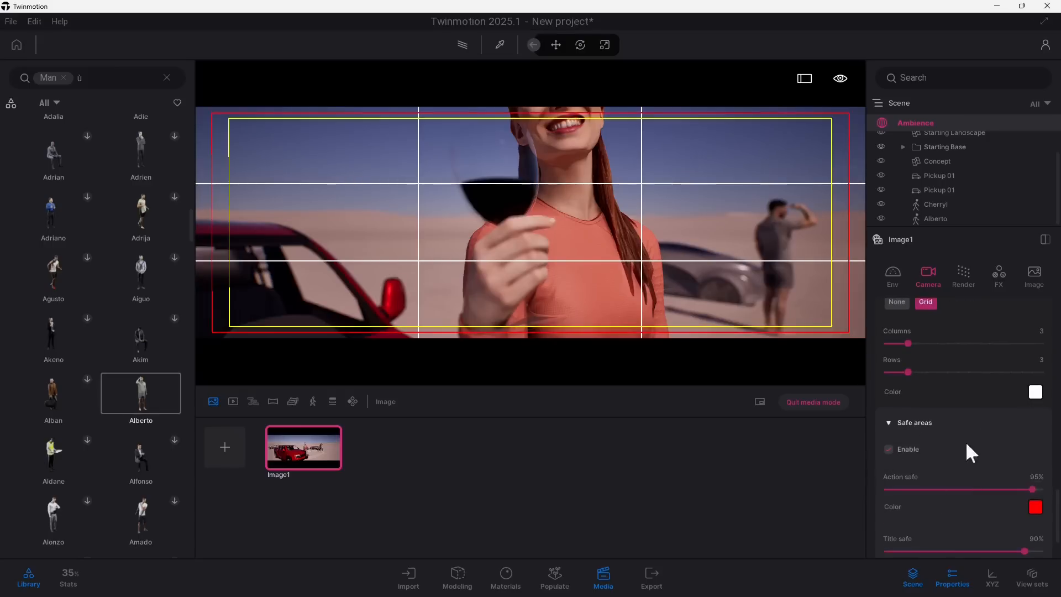
drag(1031, 454, 1017, 471)
drag(1024, 515, 1001, 518)
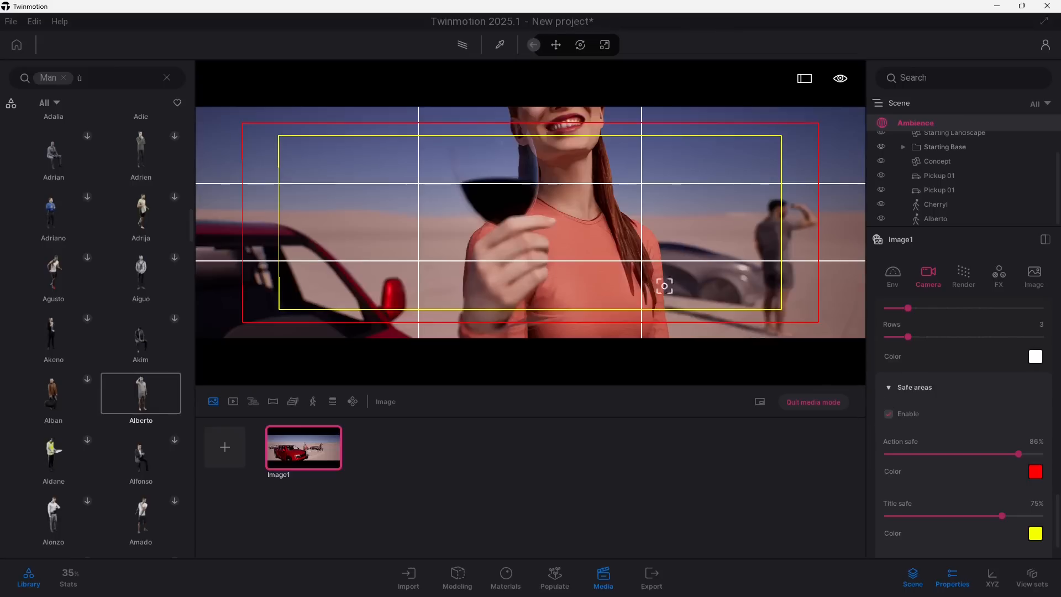
scroll(898, 445, down, 3)
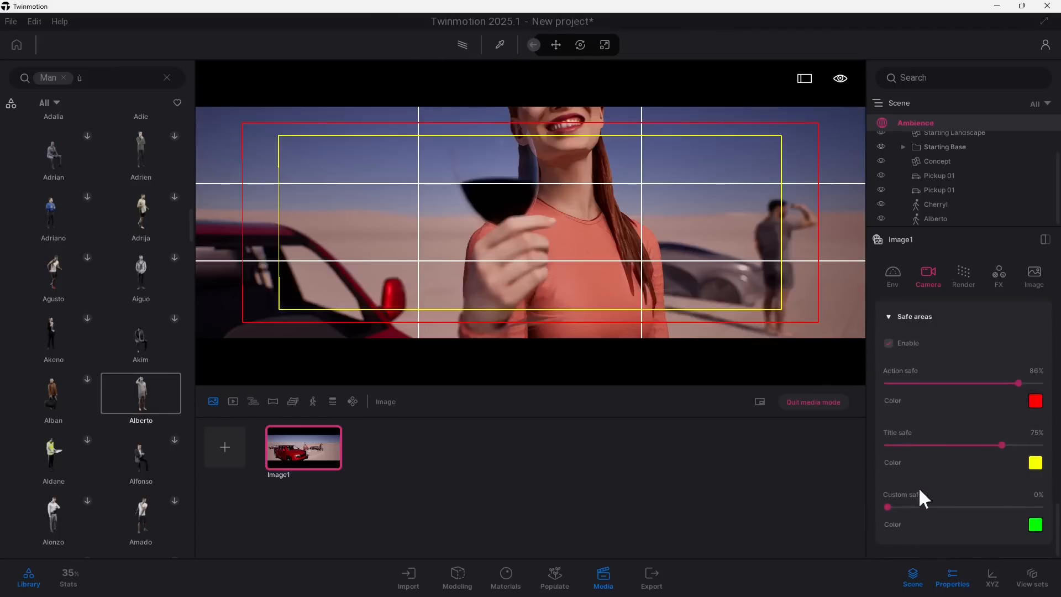
drag(889, 507, 973, 521)
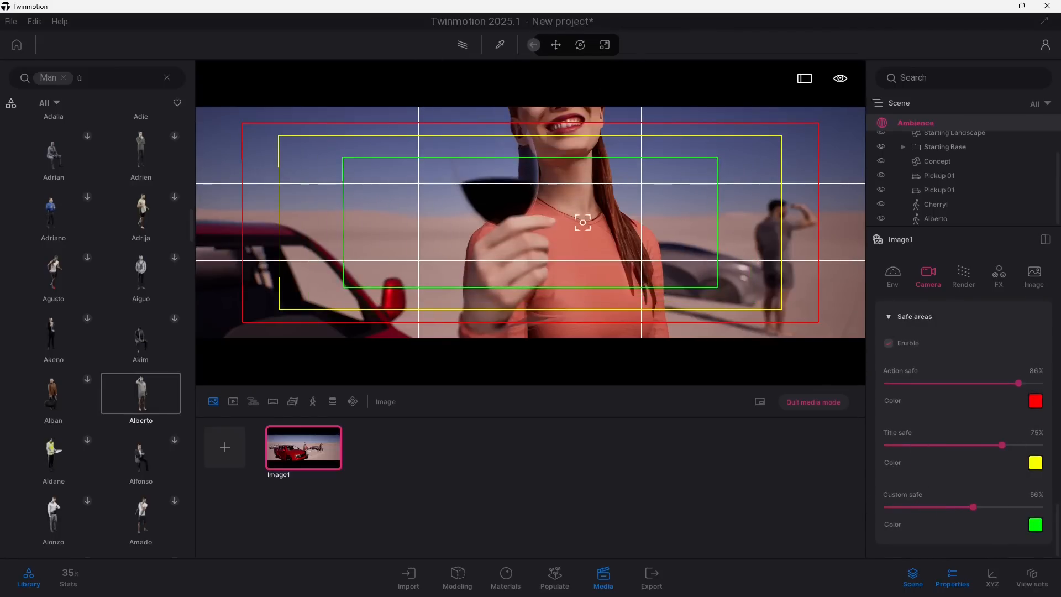
Step: Raise the bloom intensity to 55.07
scroll(958, 409, up, 1)
scroll(957, 407, up, 4)
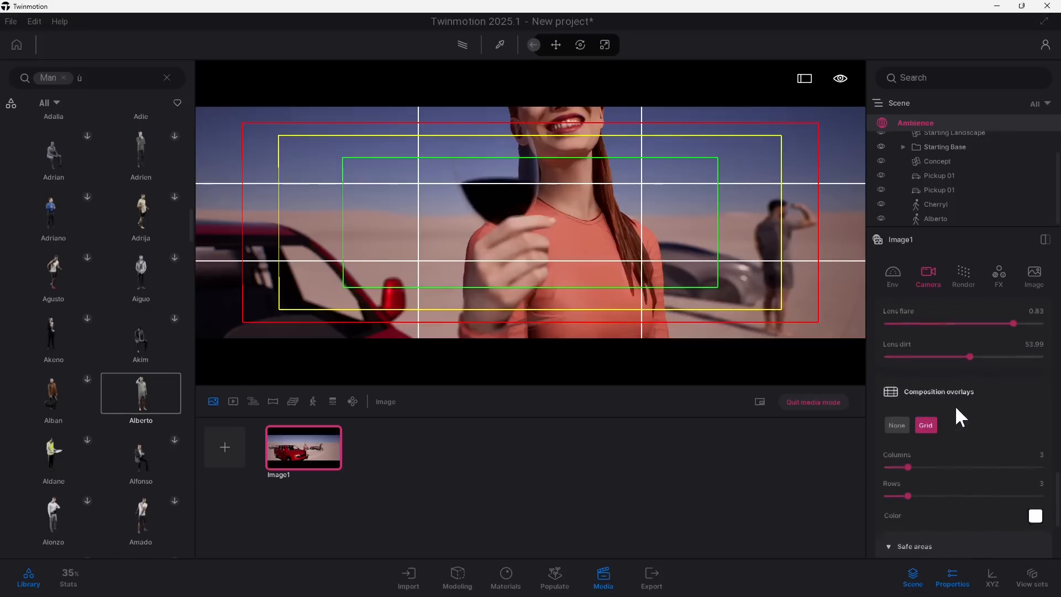
scroll(958, 403, up, 5)
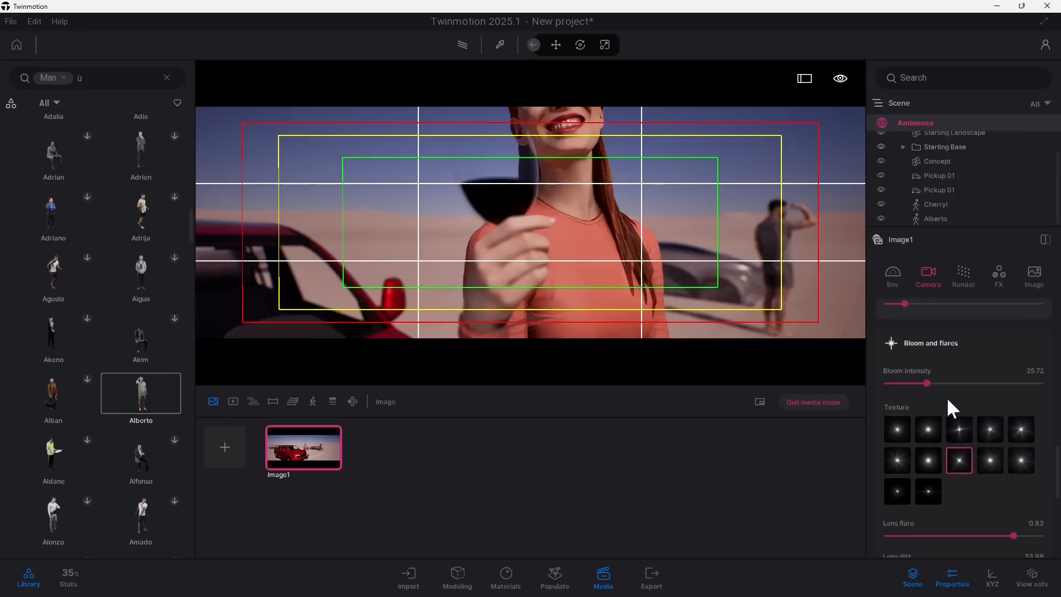
scroll(946, 400, up, 1)
drag(928, 471, 971, 477)
Step: Set the filmback sensor width to 32.57 mm and height to 12.48 mm, and update Image1 with the current view
scroll(937, 404, up, 1)
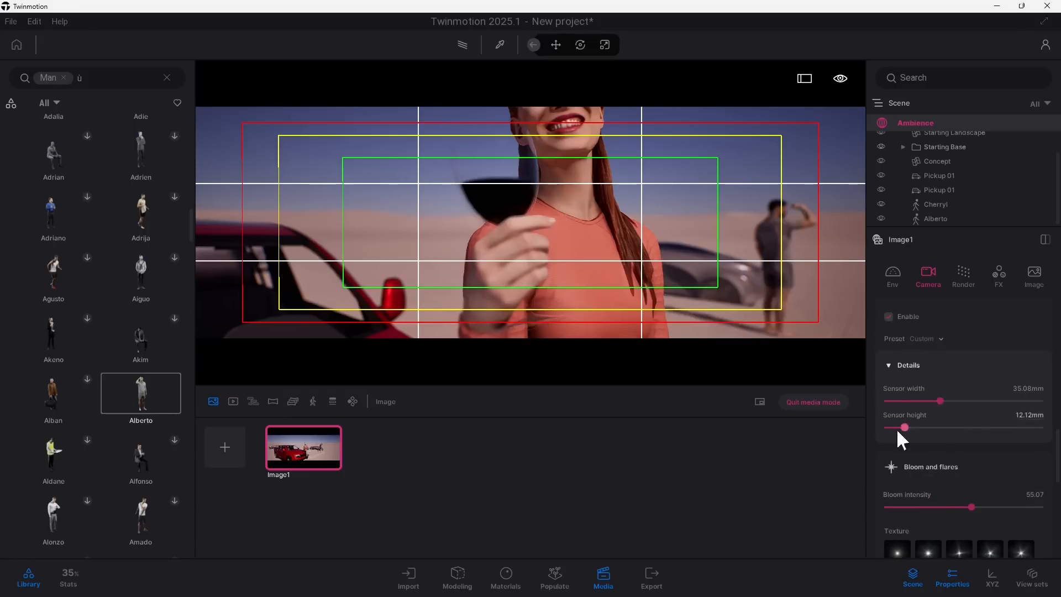
drag(904, 430, 905, 431)
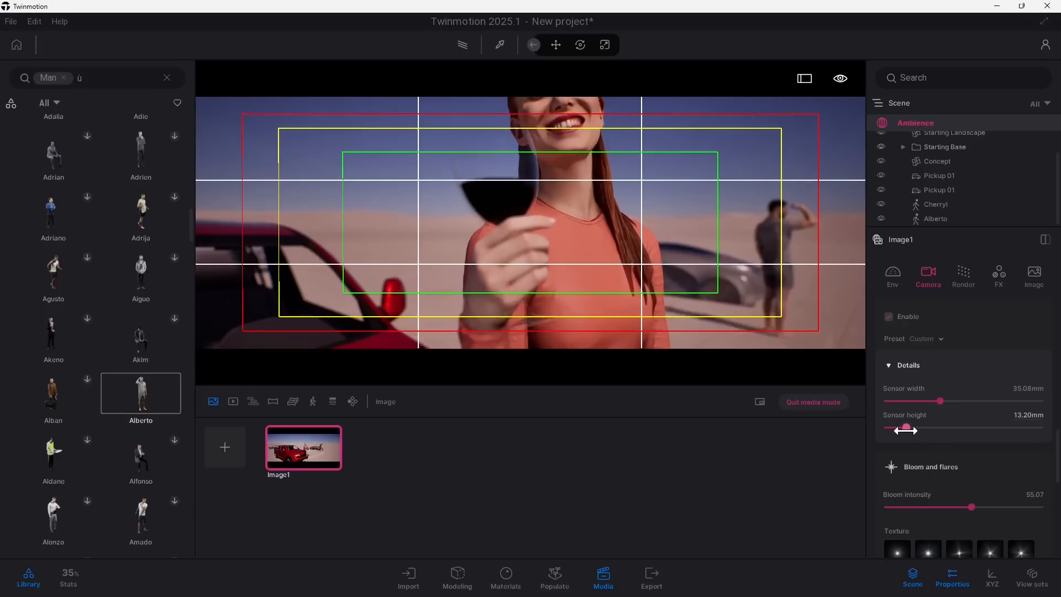
drag(940, 401, 905, 427)
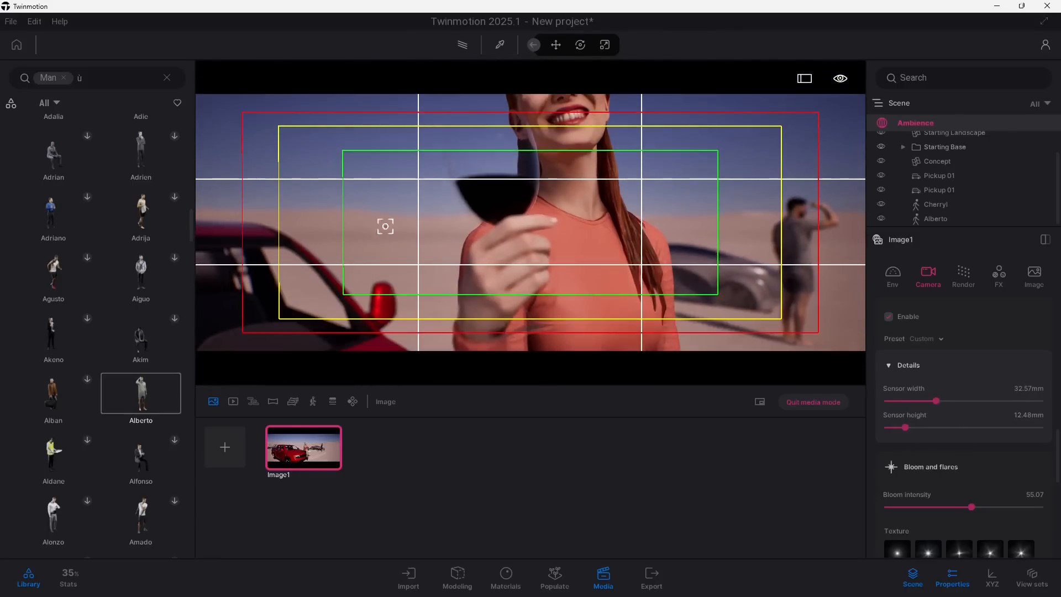
scroll(893, 426, up, 1)
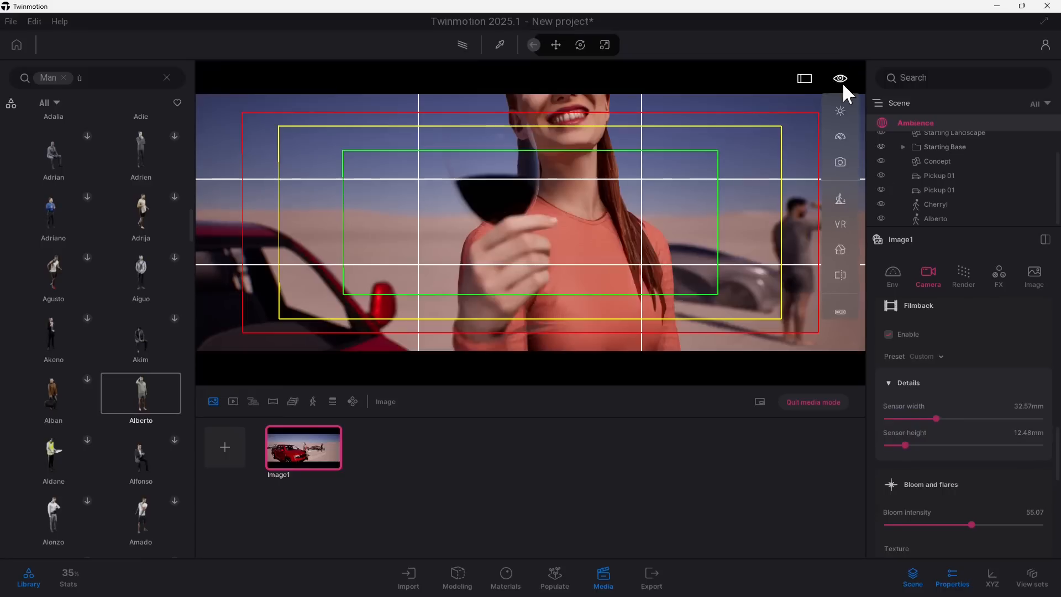
click(312, 429)
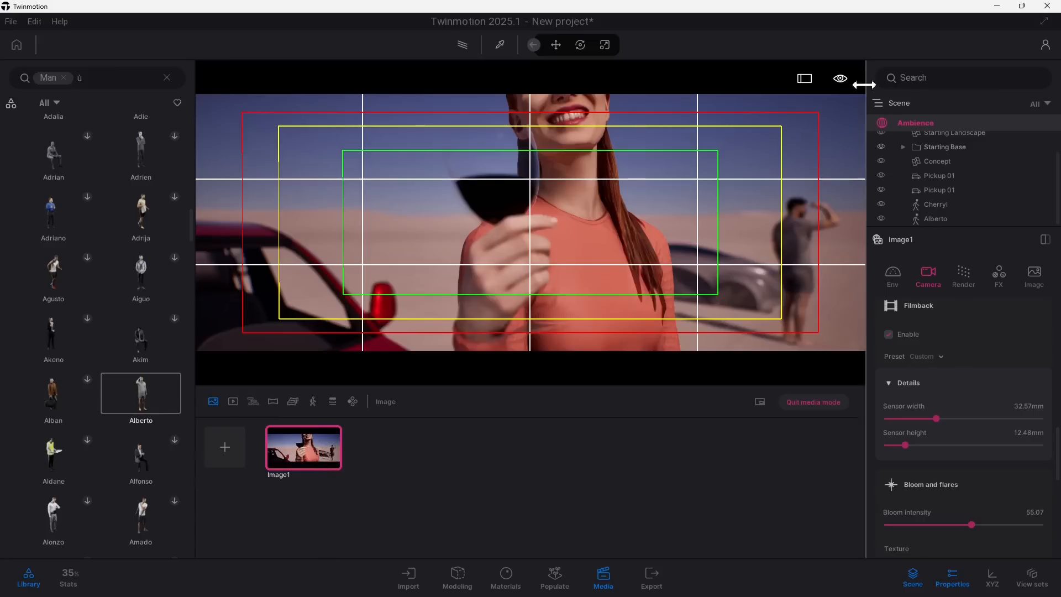
Step: Create a video from the current view and add a second keyframe to its first part
scroll(894, 145, up, 2)
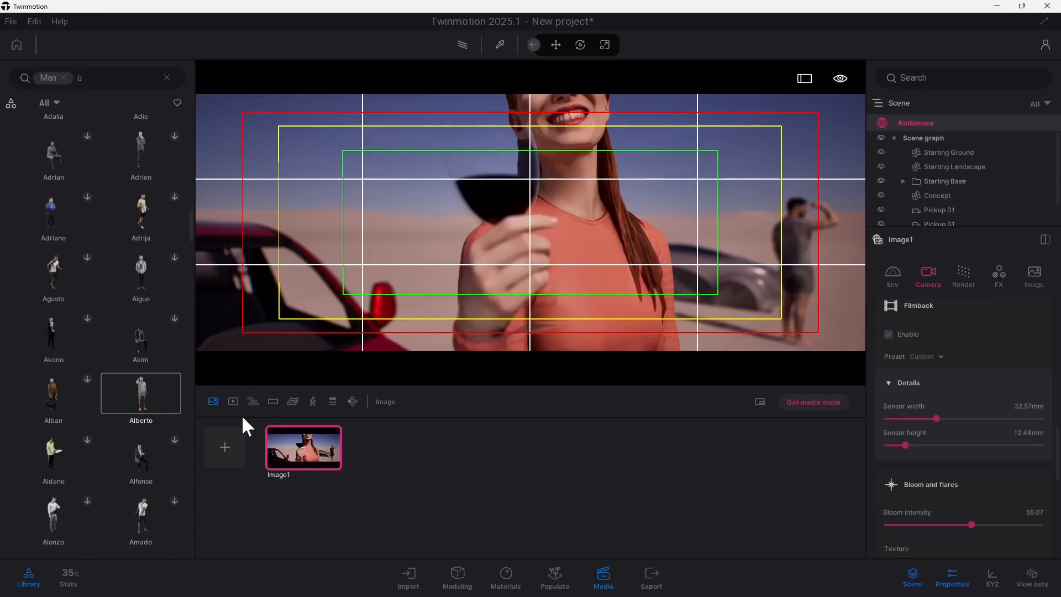
click(233, 401)
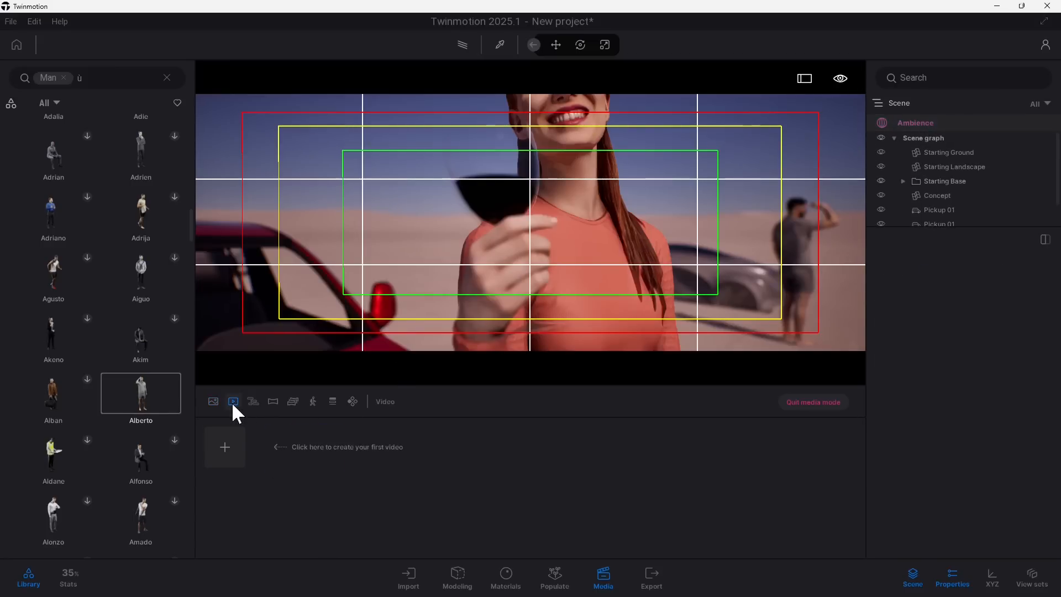
click(234, 449)
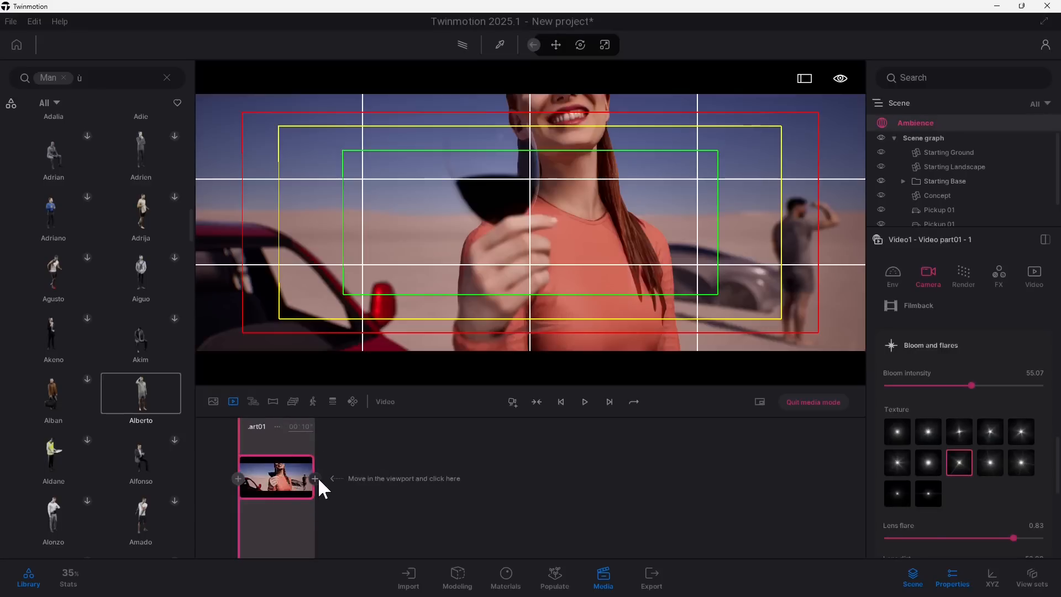
click(316, 479)
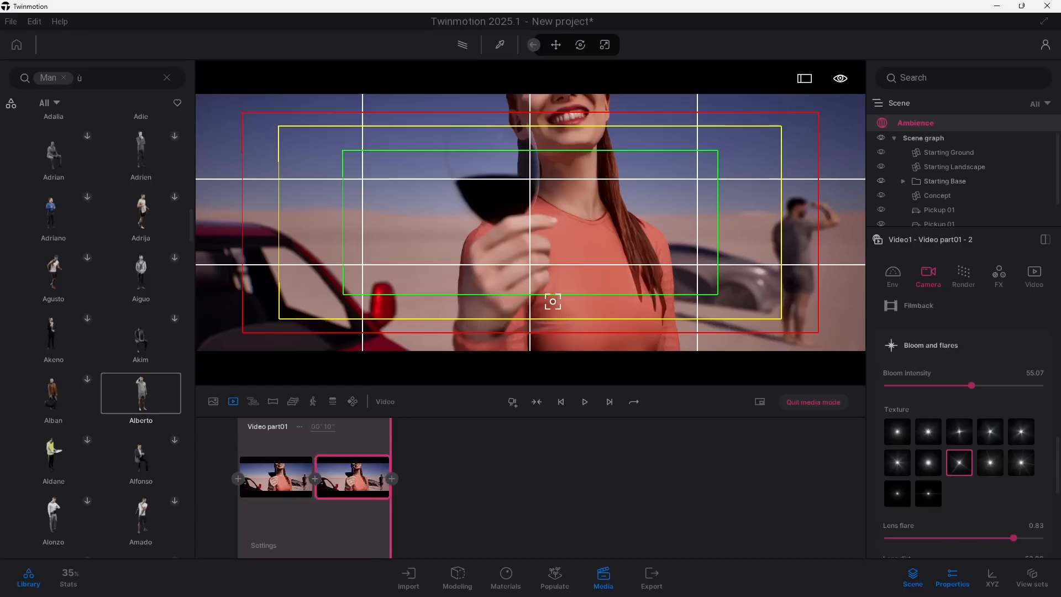
Step: Pick the depth-of-field focus on the man in the background and update the second video keyframe with it
scroll(577, 275, down, 3)
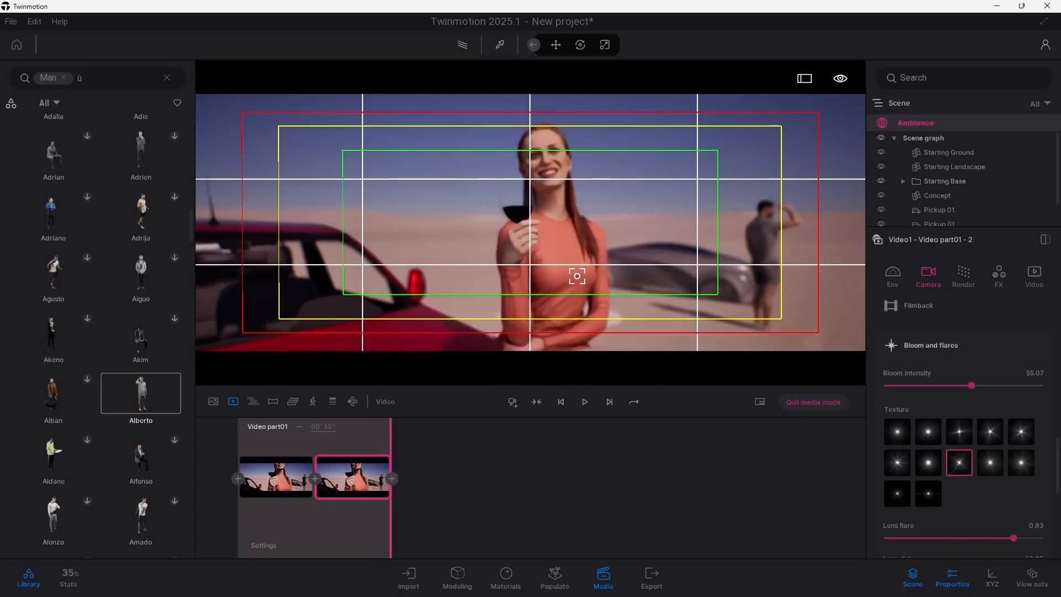
scroll(577, 276, up, 3)
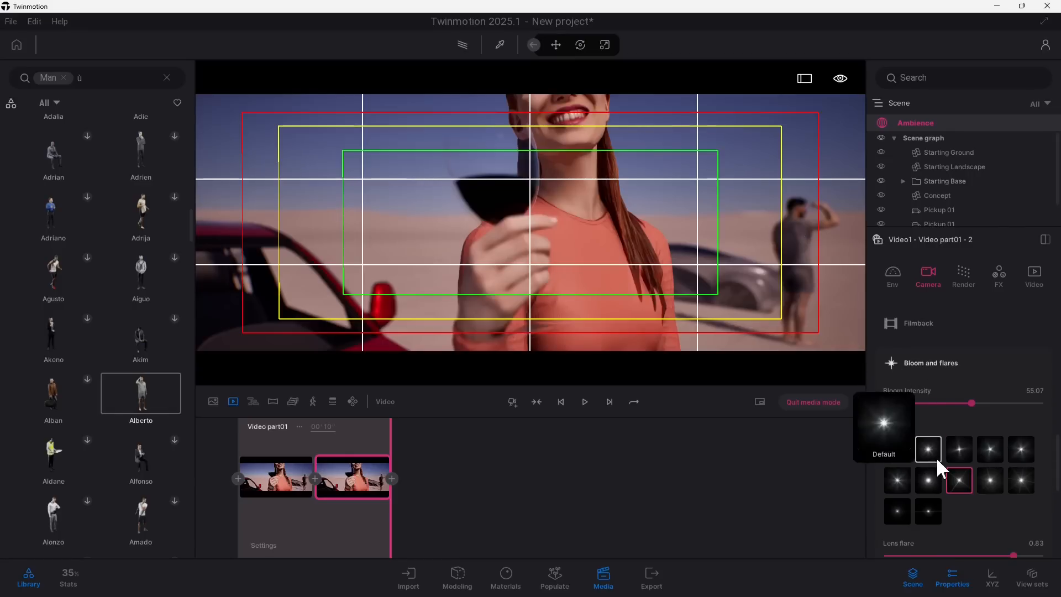
scroll(962, 406, up, 3)
scroll(960, 406, up, 3)
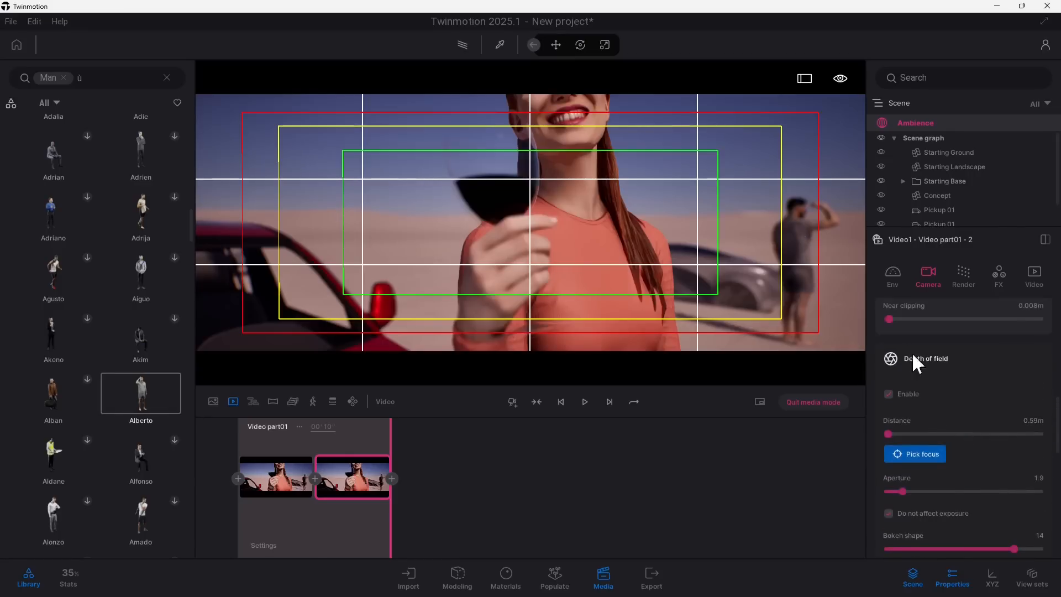
scroll(910, 420, down, 2)
click(915, 419)
click(793, 220)
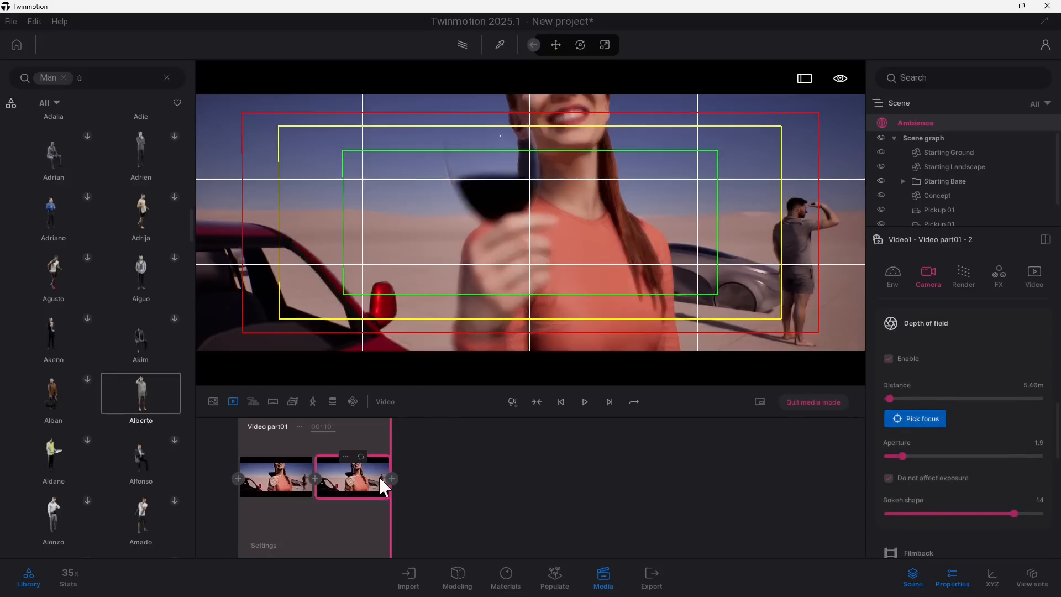
click(360, 456)
Step: Scrub through the video part to preview the focus change between the two keyframes
click(237, 445)
mouse_move(237, 436)
mouse_down()
mouse_move(372, 440)
mouse_move(407, 460)
mouse_move(238, 464)
mouse_move(277, 442)
mouse_move(407, 457)
mouse_move(372, 445)
mouse_move(245, 459)
mouse_move(238, 449)
mouse_up()
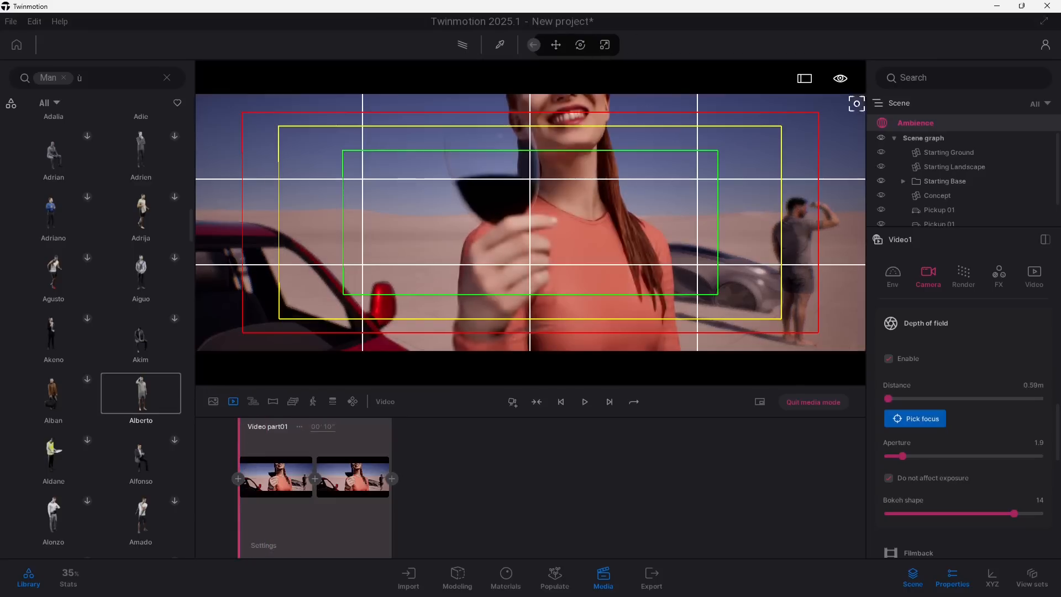
mouse_move(353, 478)
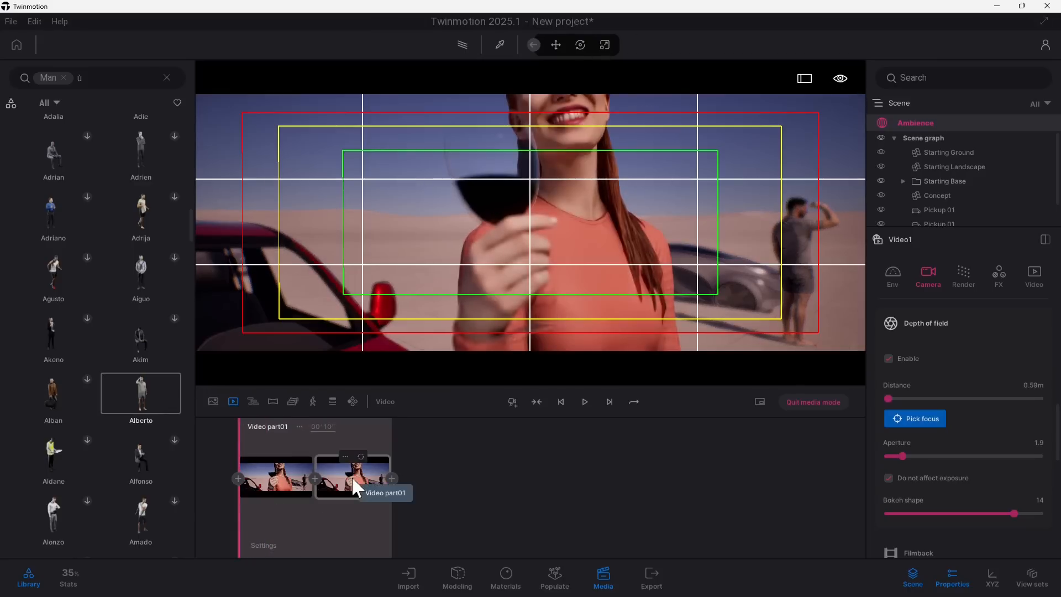
Step: Set the sun's time of day to 20:07 for the first keyframe and preview the video from its start
click(283, 481)
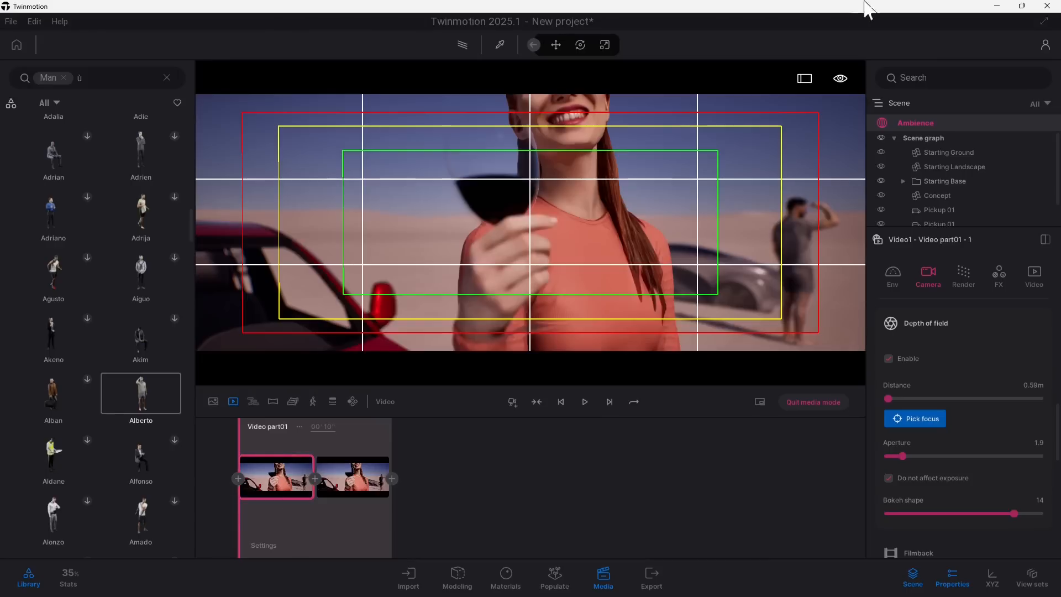
mouse_move(841, 78)
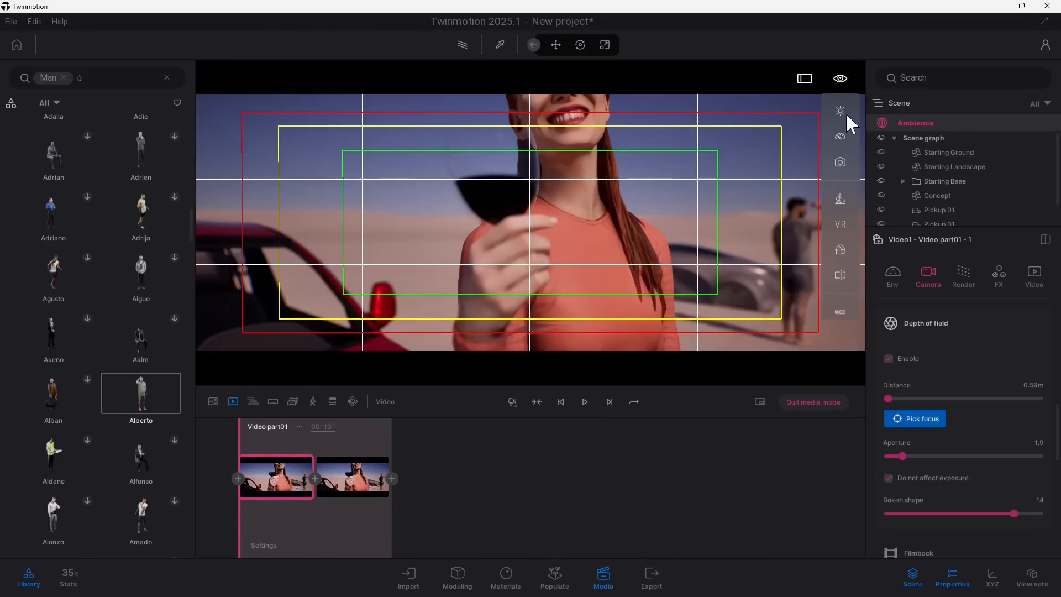
mouse_move(842, 109)
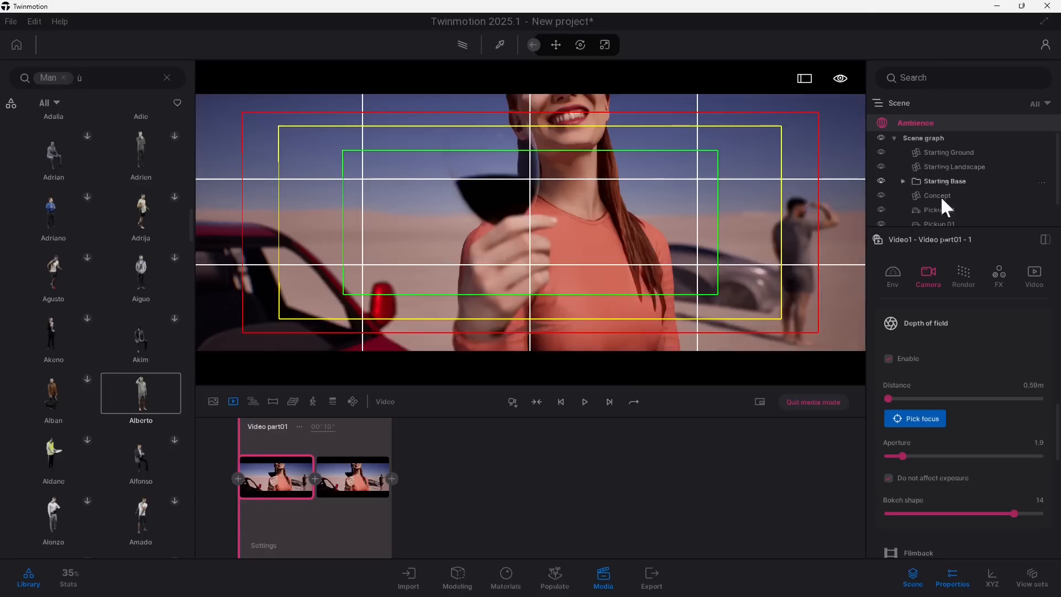
click(886, 271)
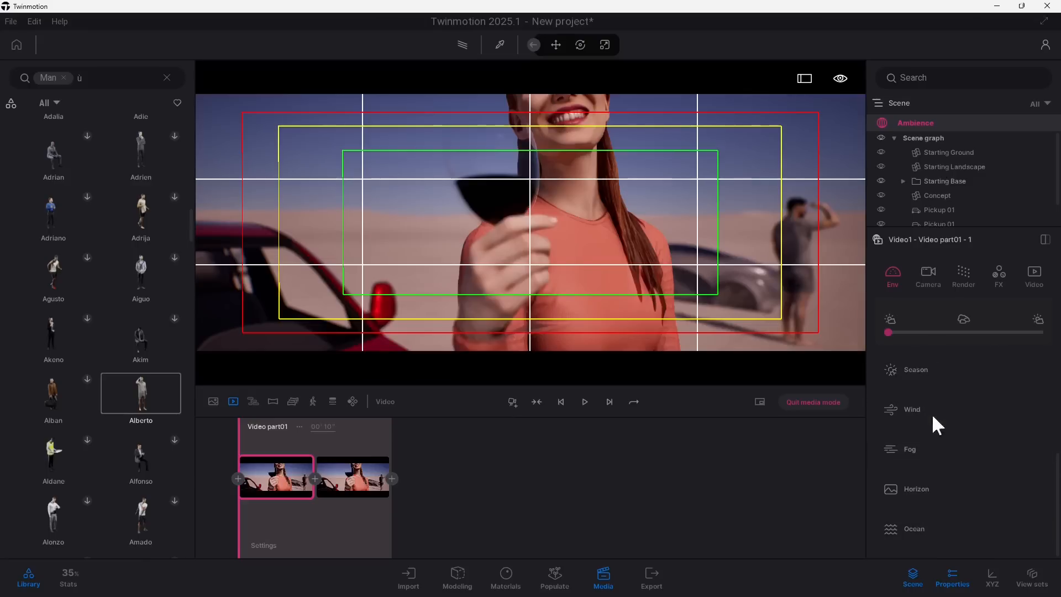
scroll(894, 415, up, 5)
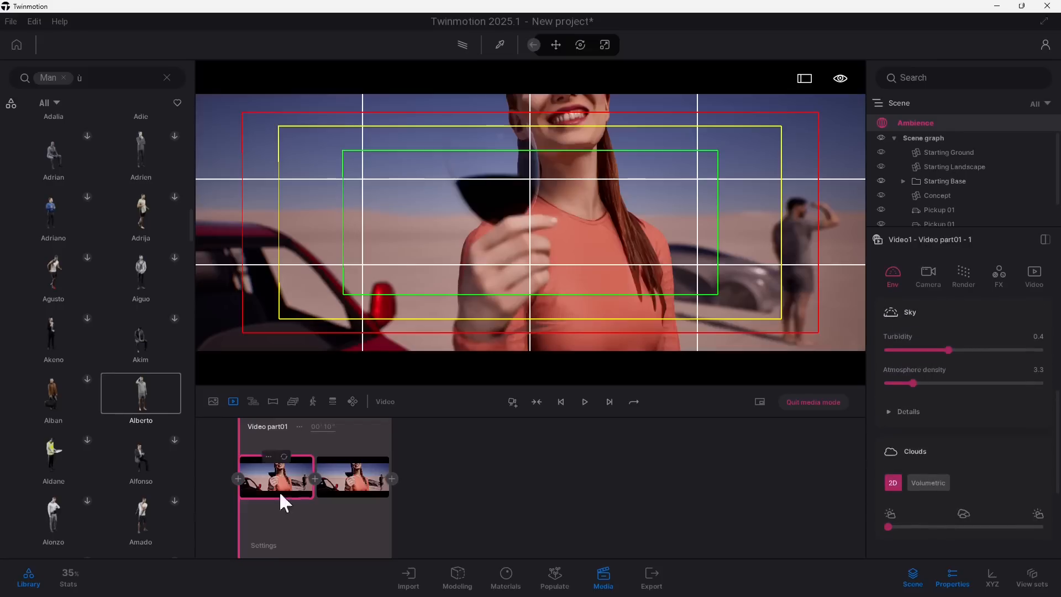
scroll(920, 444, up, 5)
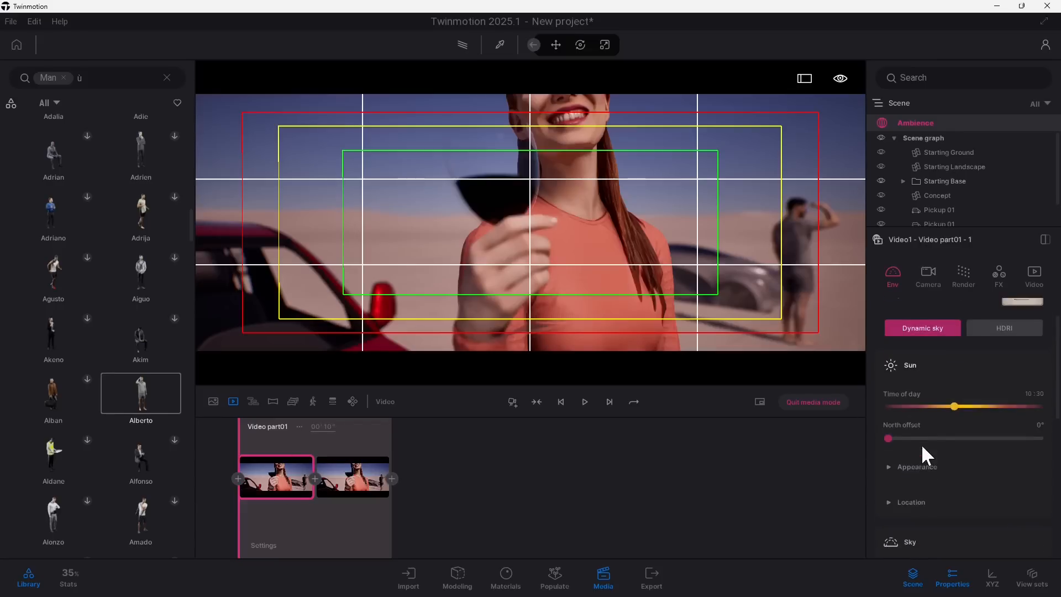
drag(954, 407, 1015, 410)
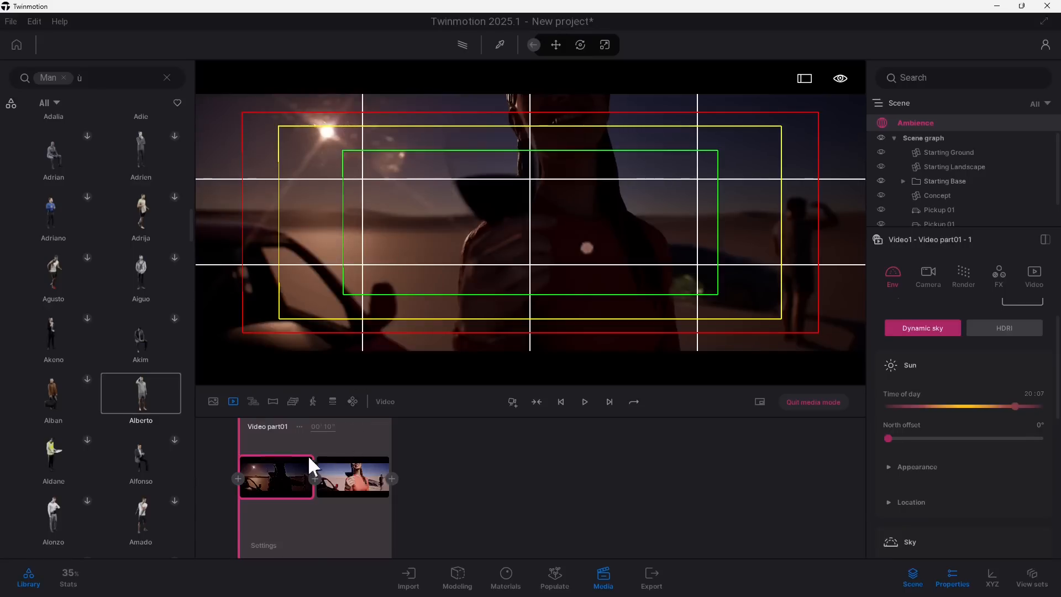
mouse_move(241, 443)
mouse_down()
mouse_move(343, 450)
mouse_move(235, 443)
mouse_up()
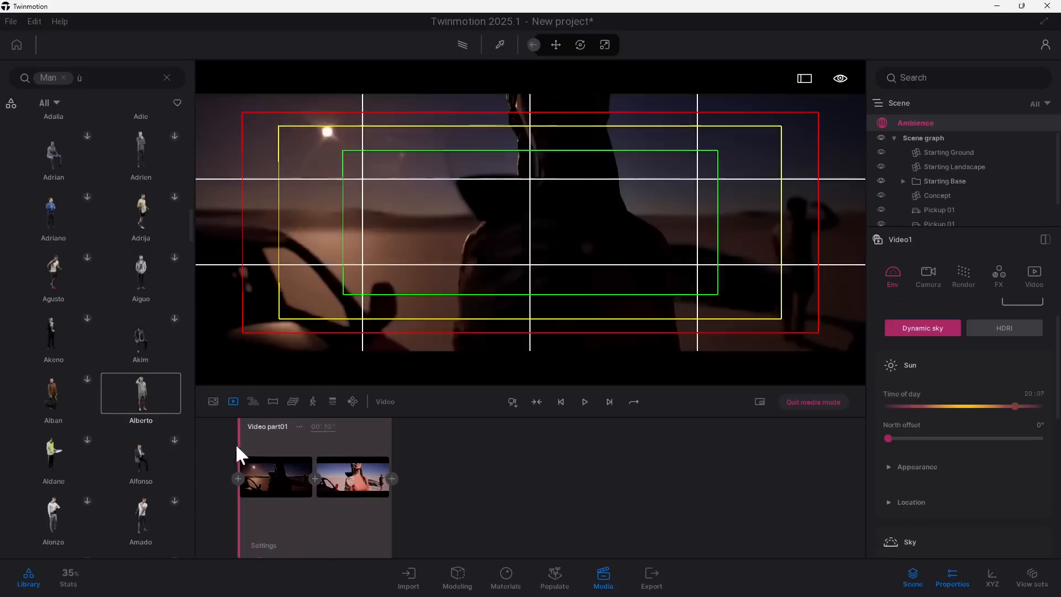
Step: Play and scrub through the video part from the first keyframe to preview the time-of-day transition between the two keyframes
click(334, 475)
click(271, 482)
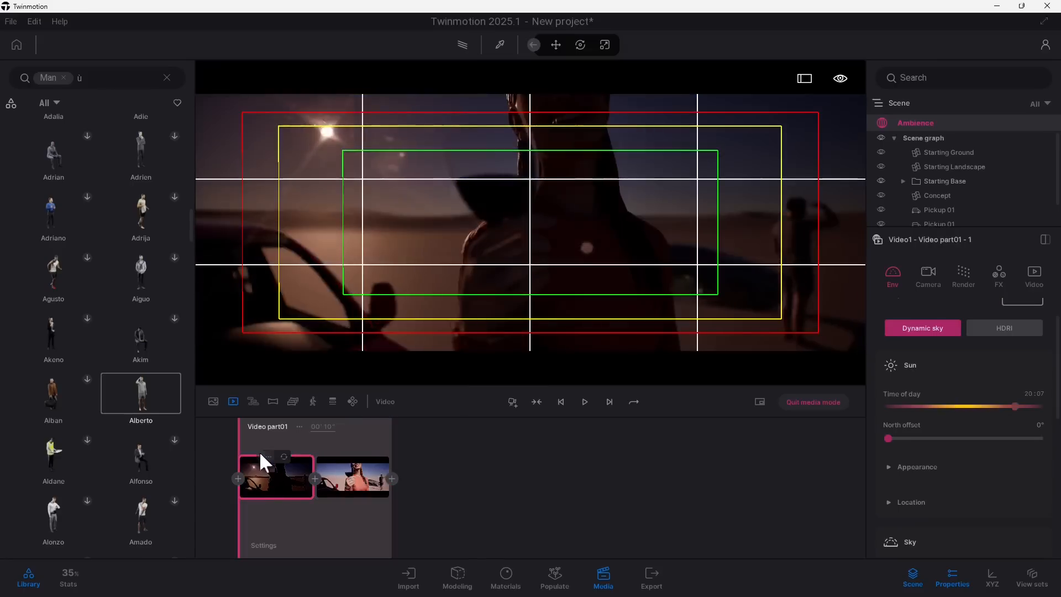
mouse_move(239, 445)
mouse_down()
mouse_move(351, 452)
mouse_move(228, 449)
mouse_up()
click(583, 402)
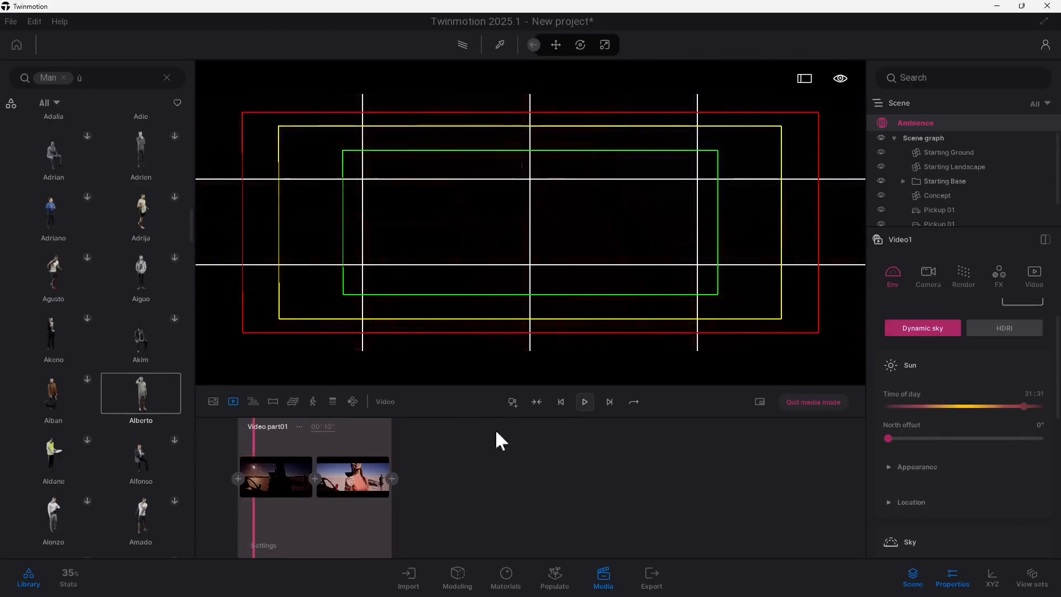
drag(254, 453, 296, 455)
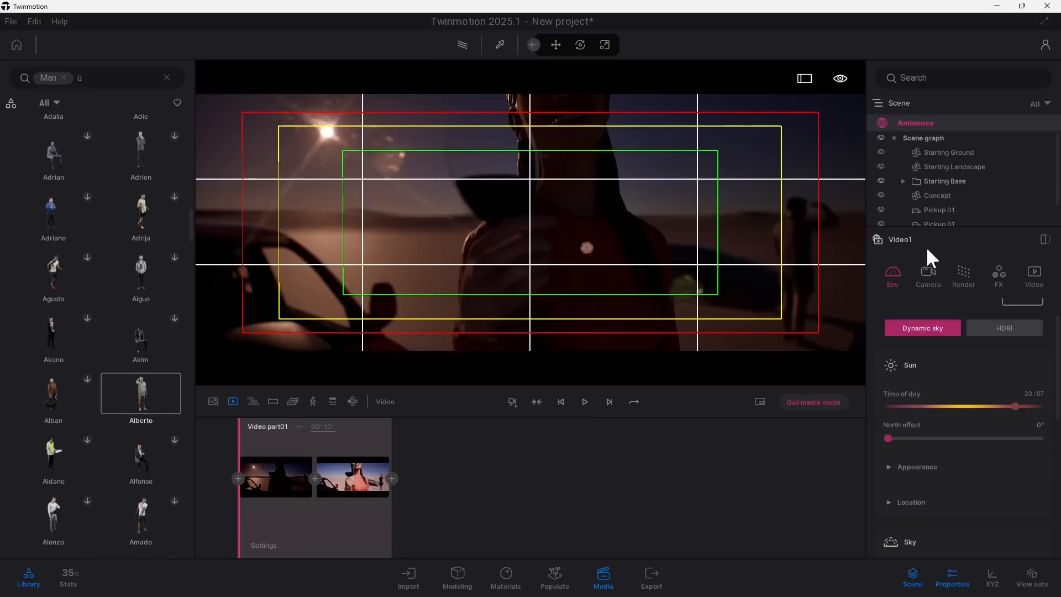
Step: Raise the camera exposure to about -4.16 for the first video keyframe, with auto-exposure left off
click(932, 275)
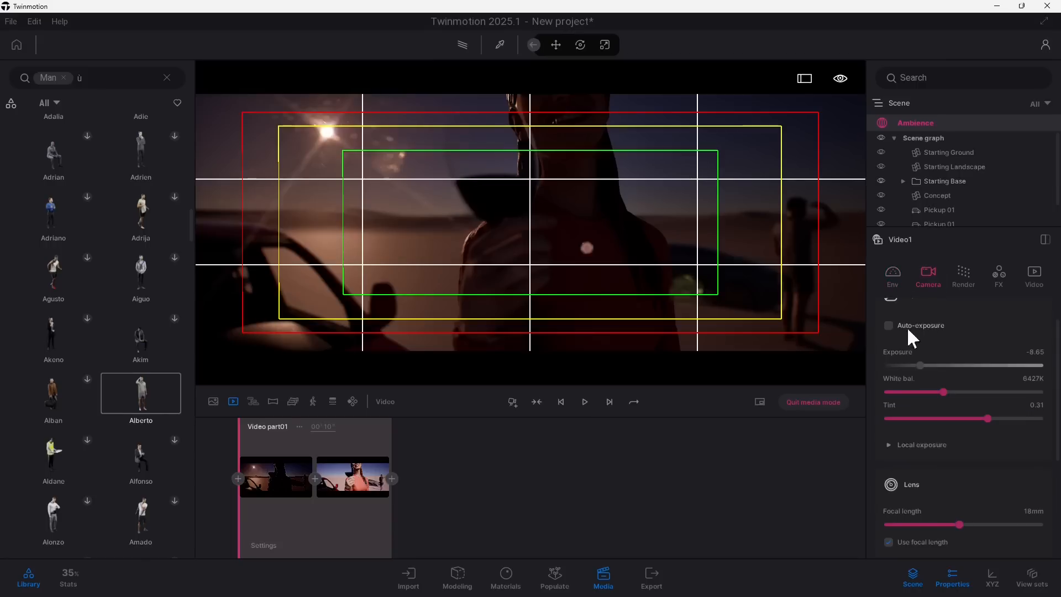
drag(918, 365, 932, 365)
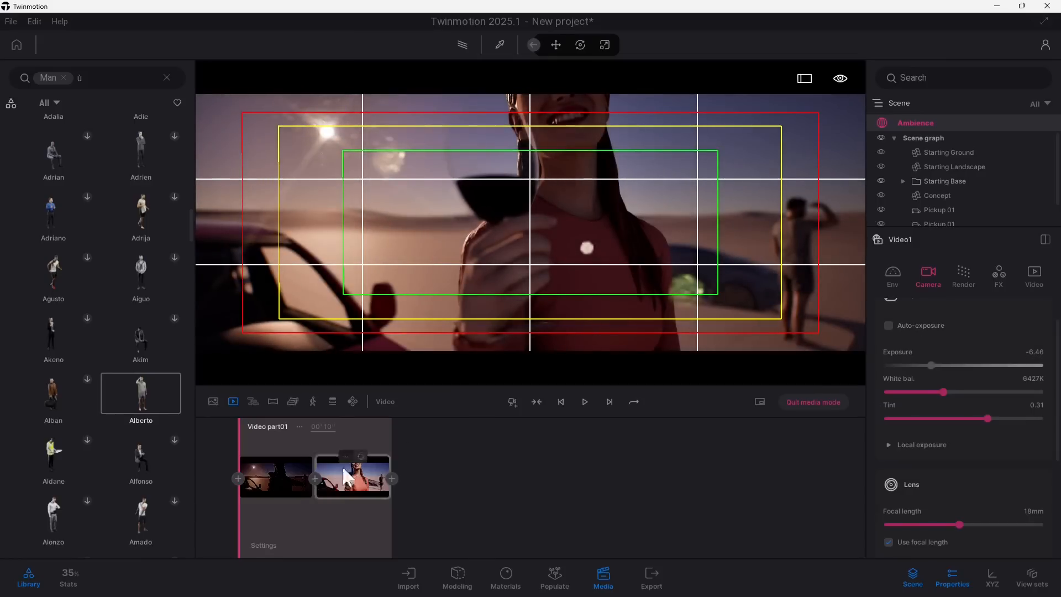
click(287, 456)
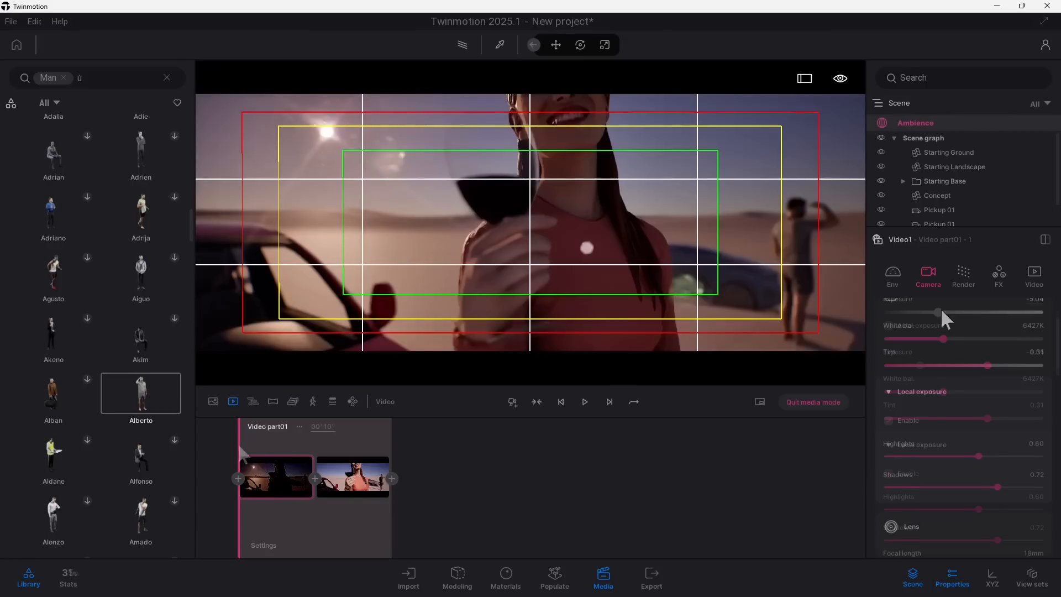
drag(941, 311, 942, 312)
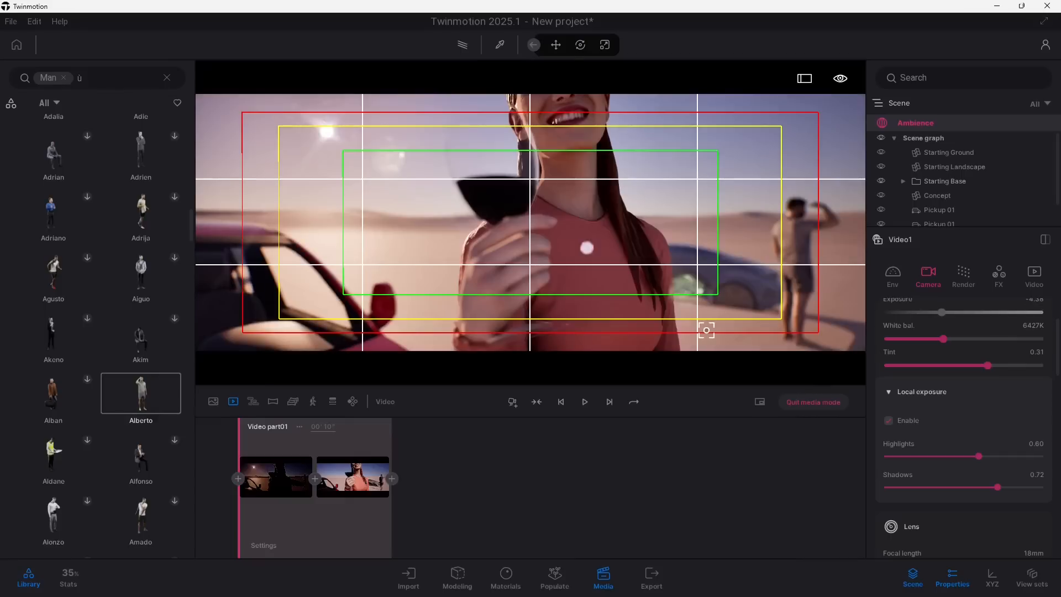
mouse_move(942, 311)
mouse_down()
mouse_move(910, 308)
mouse_move(942, 311)
mouse_up()
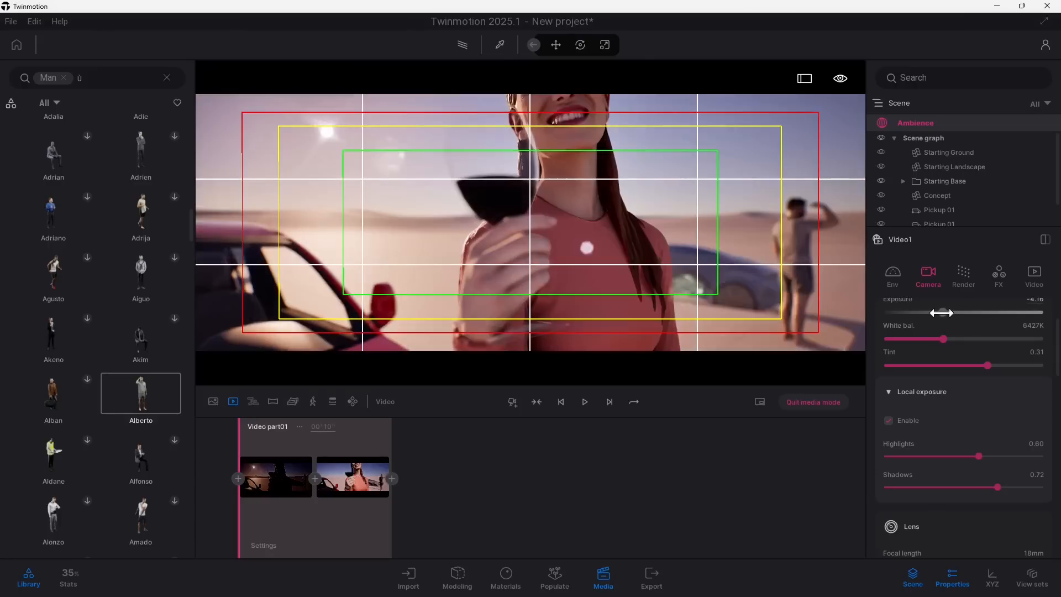